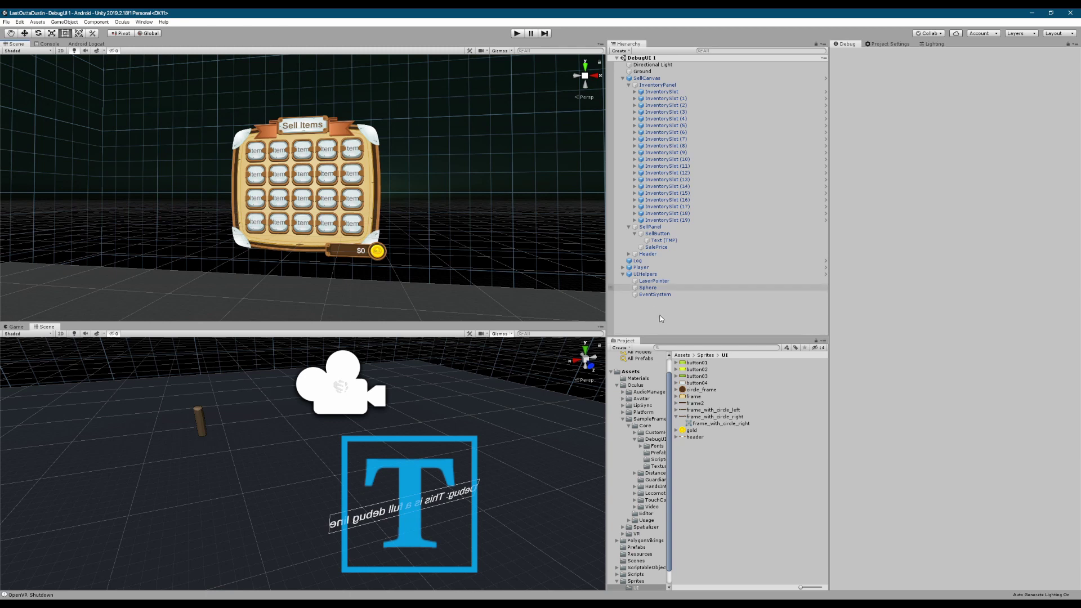
- Select the UIHelpers object and switch the Inspector from Debug back to Normal mode
{"action": "left_click", "coordinate": [647, 275]}
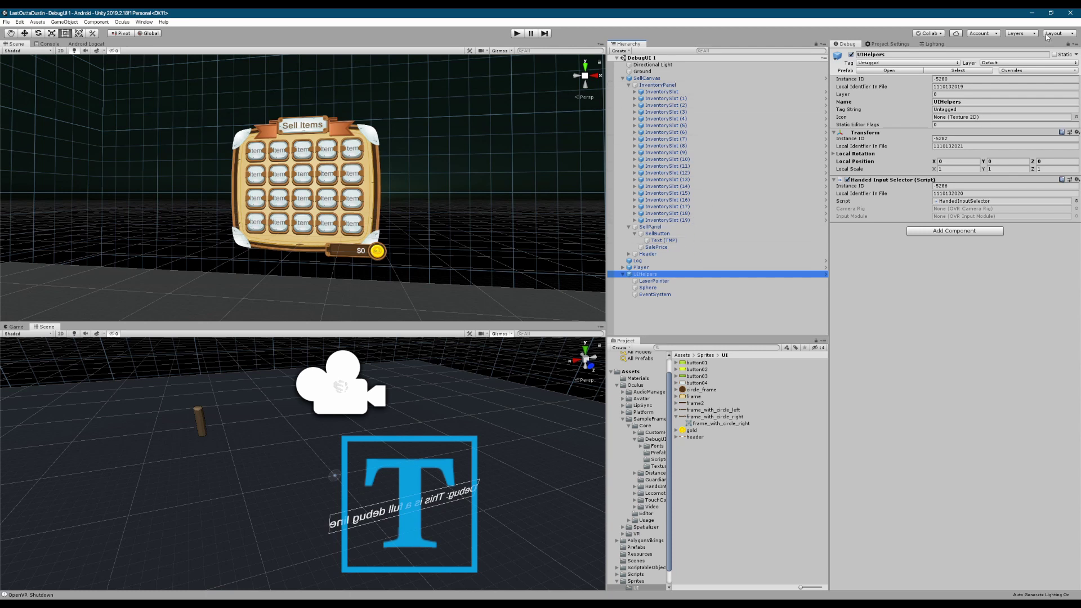
{"action": "left_click", "coordinate": [1076, 43]}
{"action": "left_click", "coordinate": [1002, 54]}
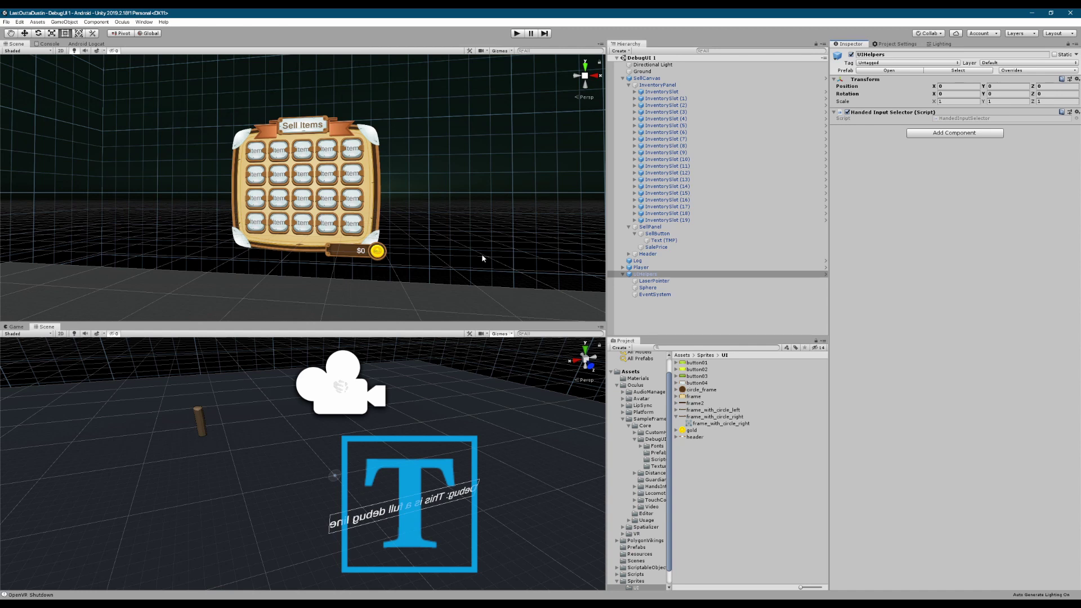
- Review the components on SellCanvas, UIHelpers and its EventSystem and LaserPointer children, collapsing the Line Renderer
{"action": "left_click", "coordinate": [648, 78]}
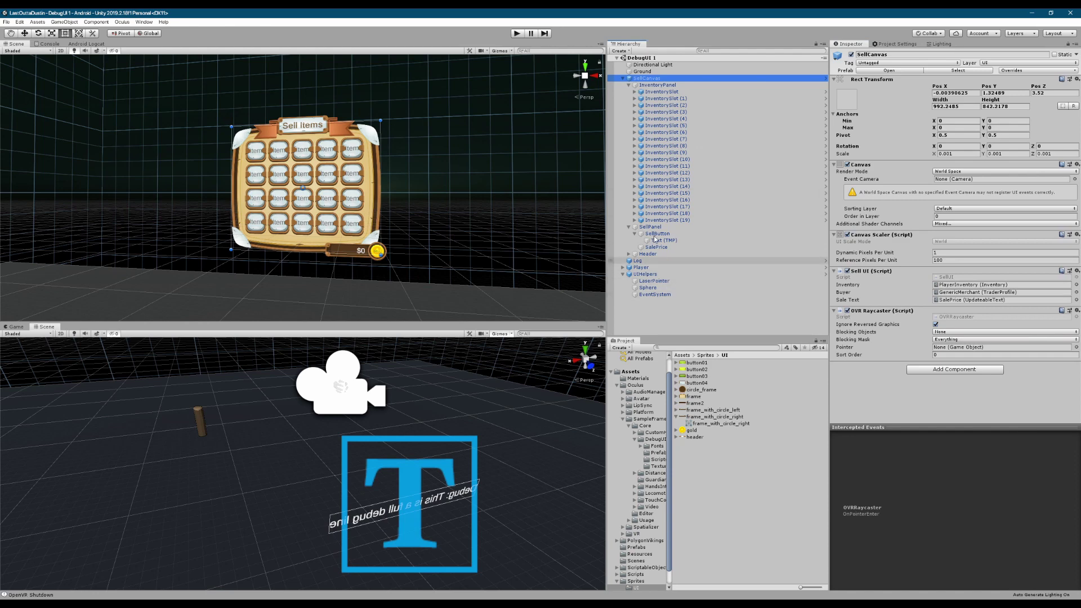
{"action": "left_click", "coordinate": [645, 274]}
{"action": "left_click", "coordinate": [653, 281]}
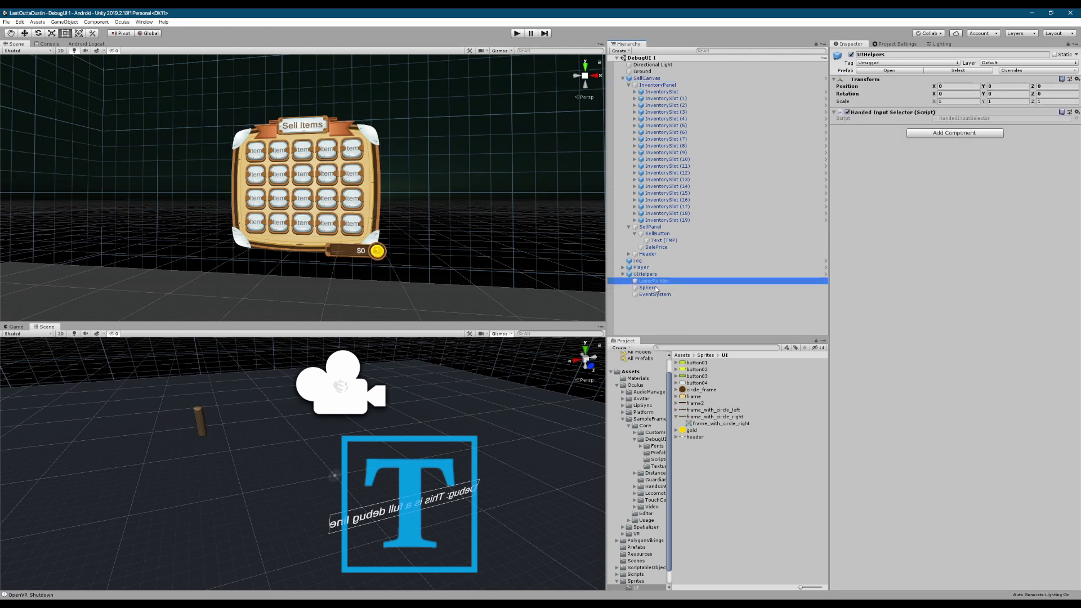
{"action": "left_click", "coordinate": [655, 295]}
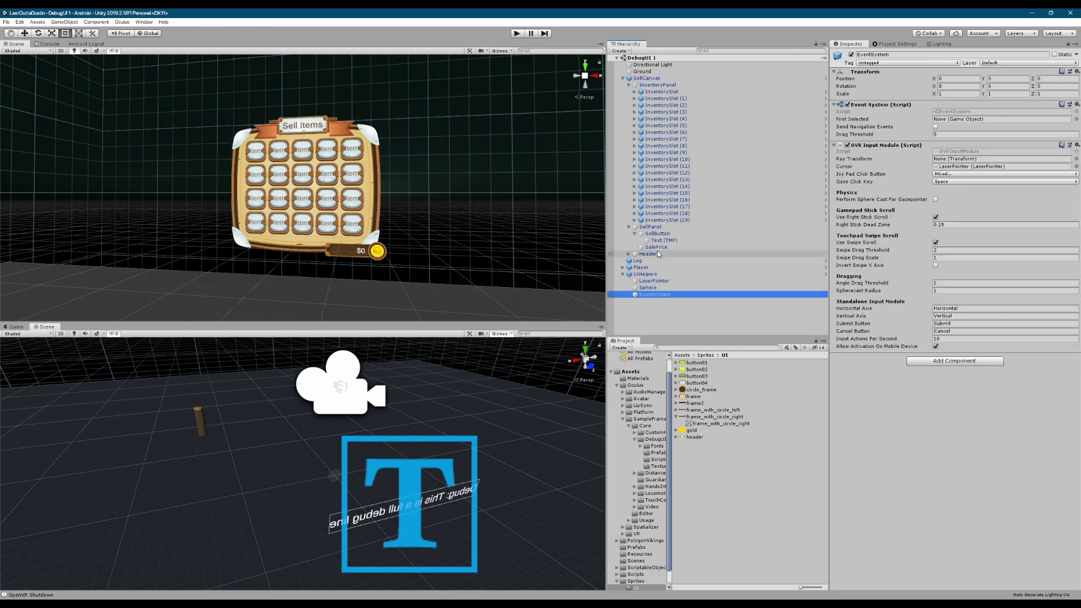
{"action": "left_click", "coordinate": [645, 274]}
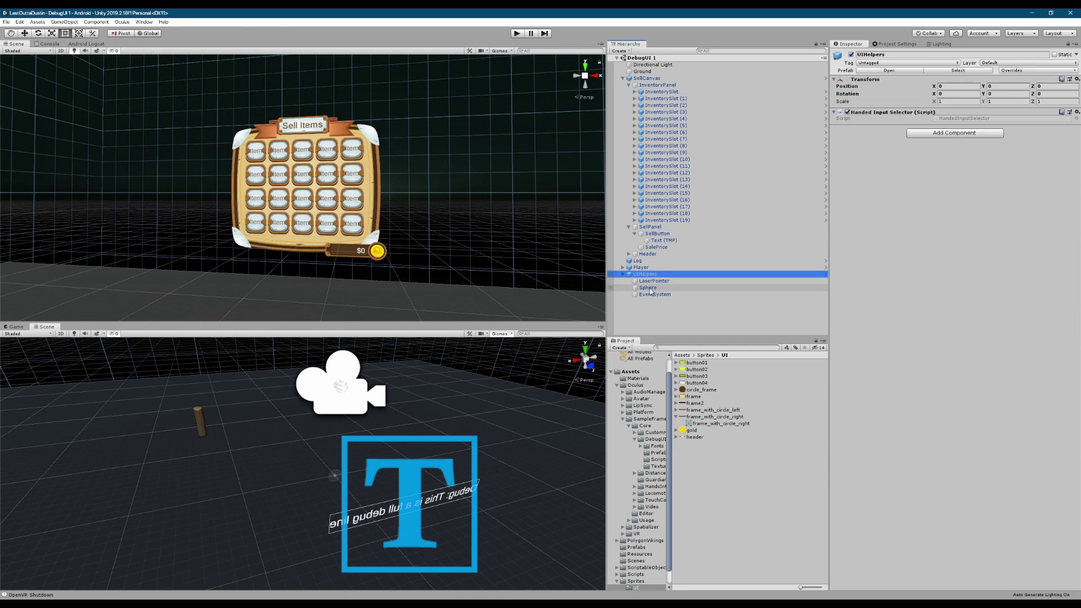
{"action": "left_click", "coordinate": [657, 295]}
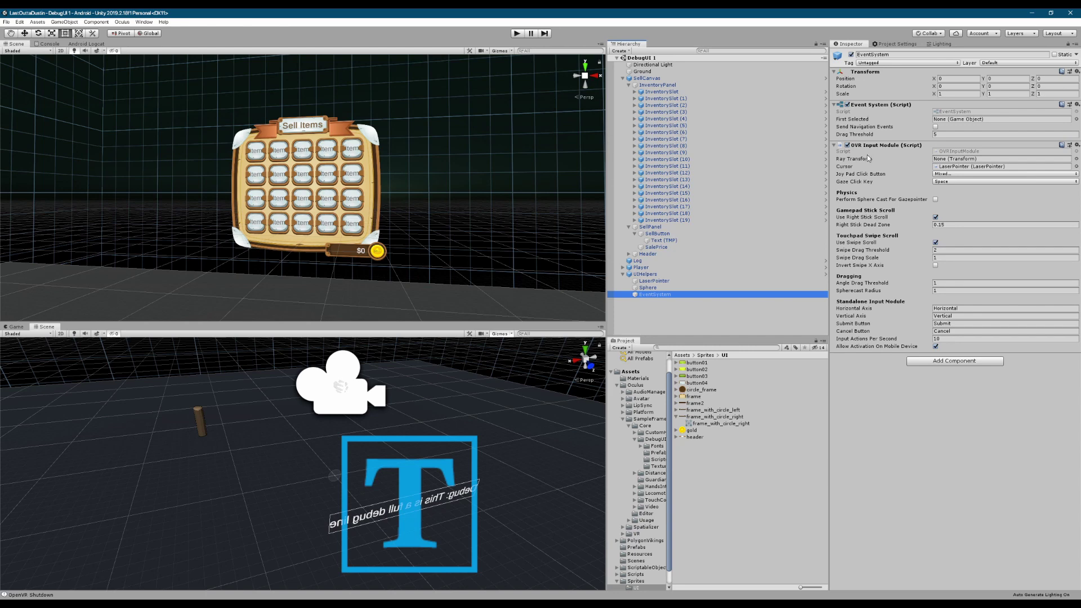
{"action": "key", "text": "Up"}
{"action": "key", "text": "Up"}
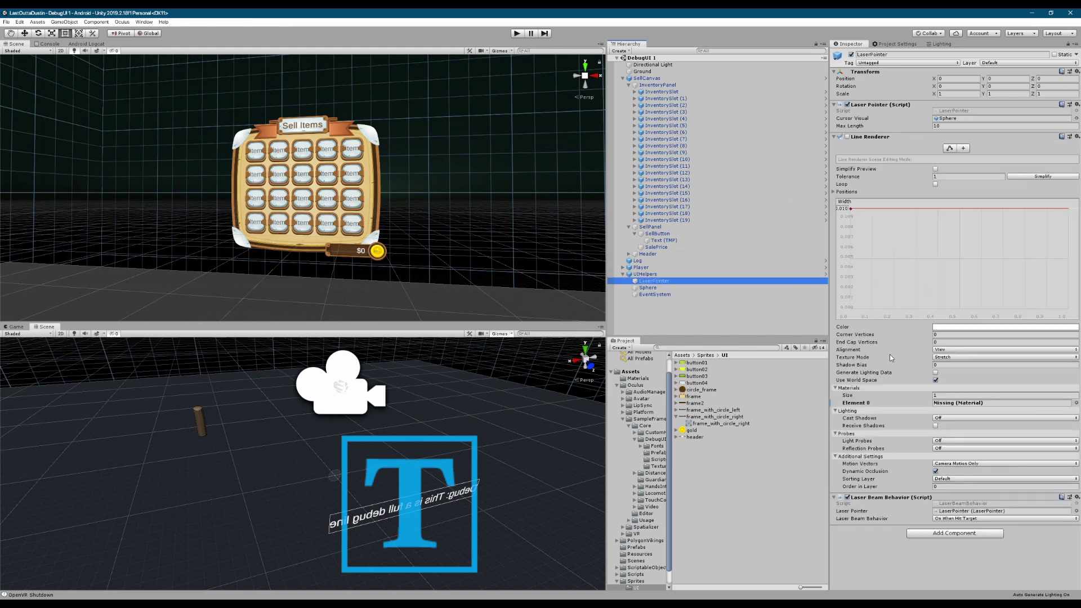
{"action": "left_click", "coordinate": [833, 137]}
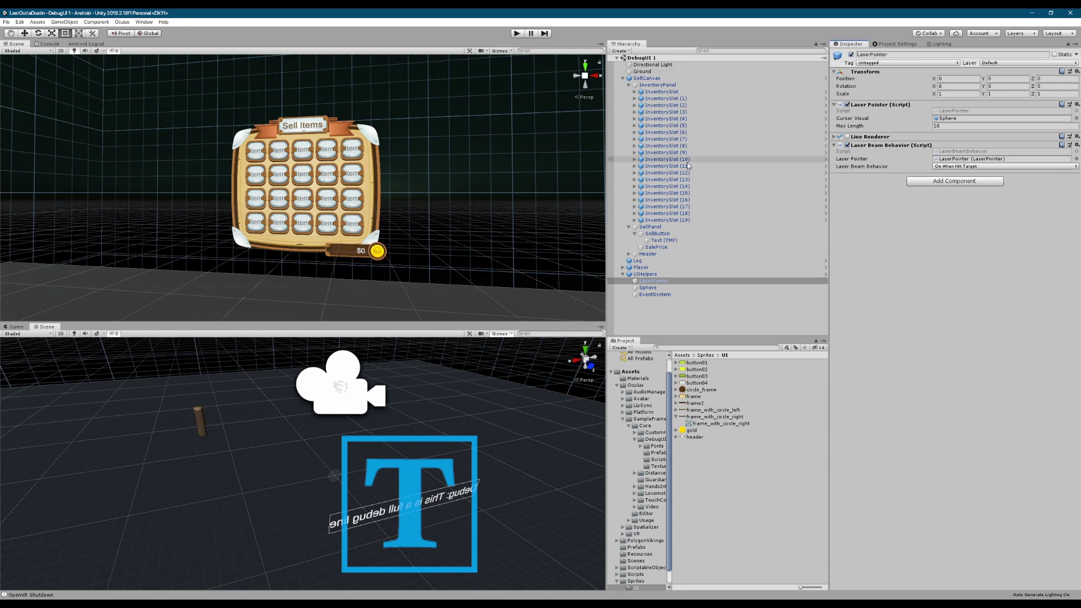
- Open the SellCanvas prefab for editing in Prefab Mode
{"action": "left_click", "coordinate": [653, 78]}
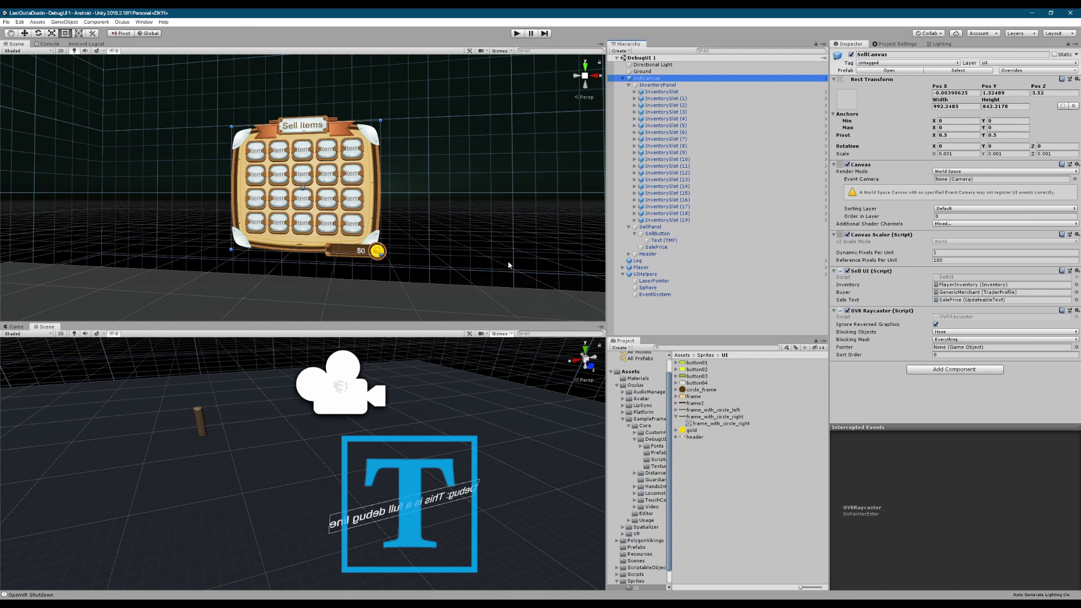
{"action": "left_click", "coordinate": [876, 72]}
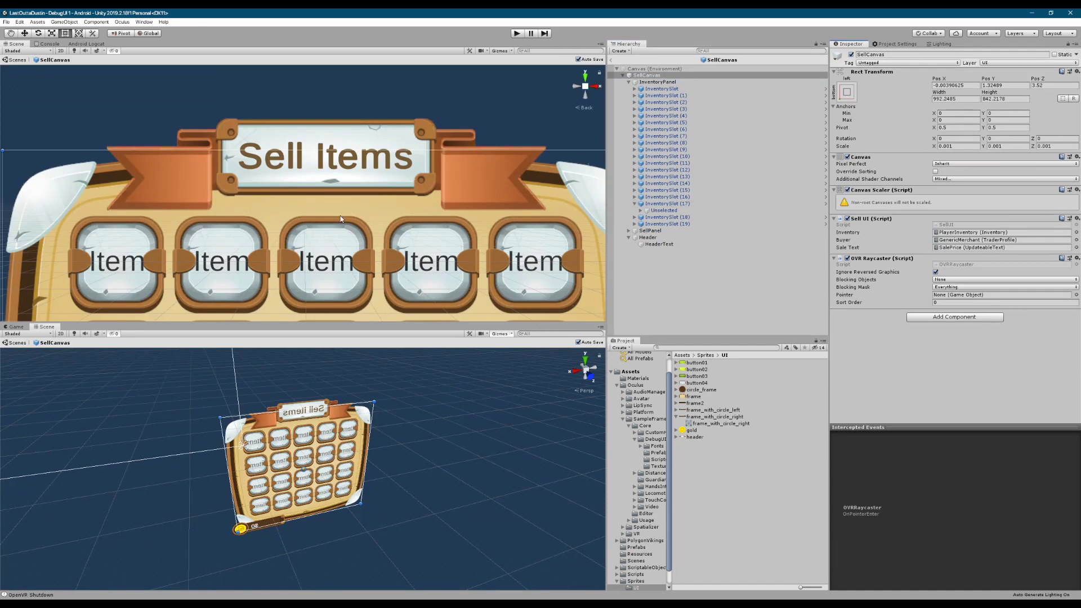
{"action": "scroll", "coordinate": [340, 215], "scroll_direction": "down", "scroll_amount": 8}
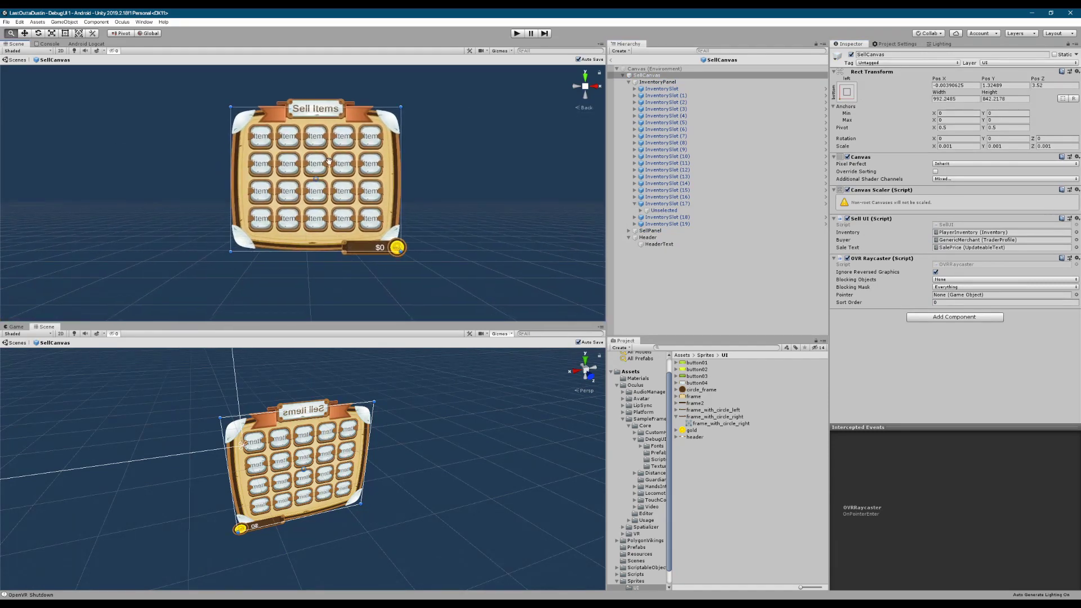
{"action": "scroll", "coordinate": [327, 162], "scroll_direction": "up", "scroll_amount": 6}
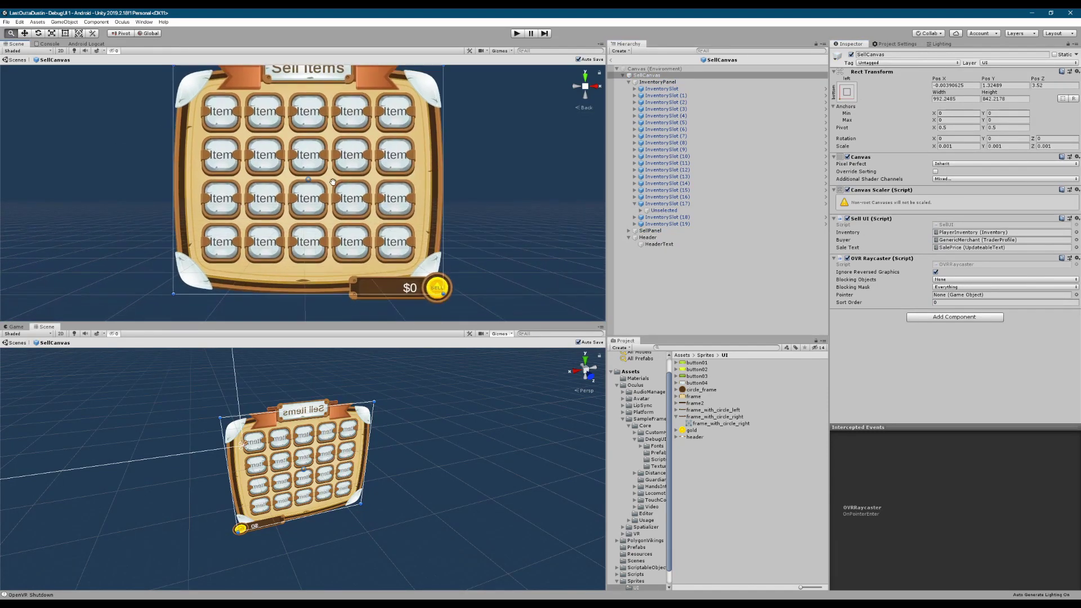
{"action": "middle_click_drag", "start_coordinate": [332, 183], "coordinate": [333, 198]}
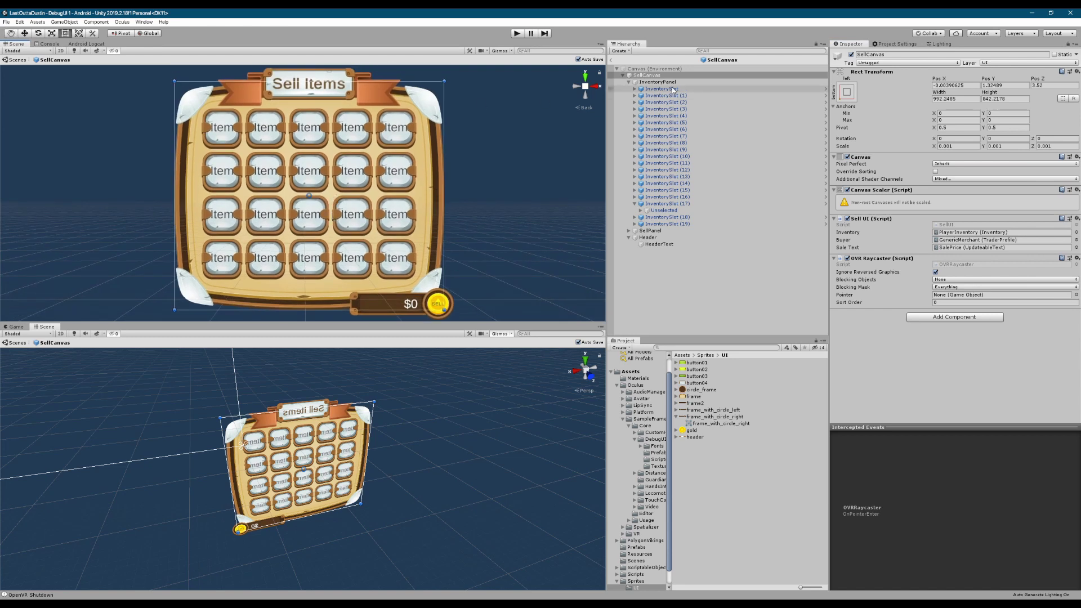
- Collapse the SellCanvas hierarchy and examine the InventoryPanel, SellPanel and Header components
{"action": "left_click", "coordinate": [657, 76]}
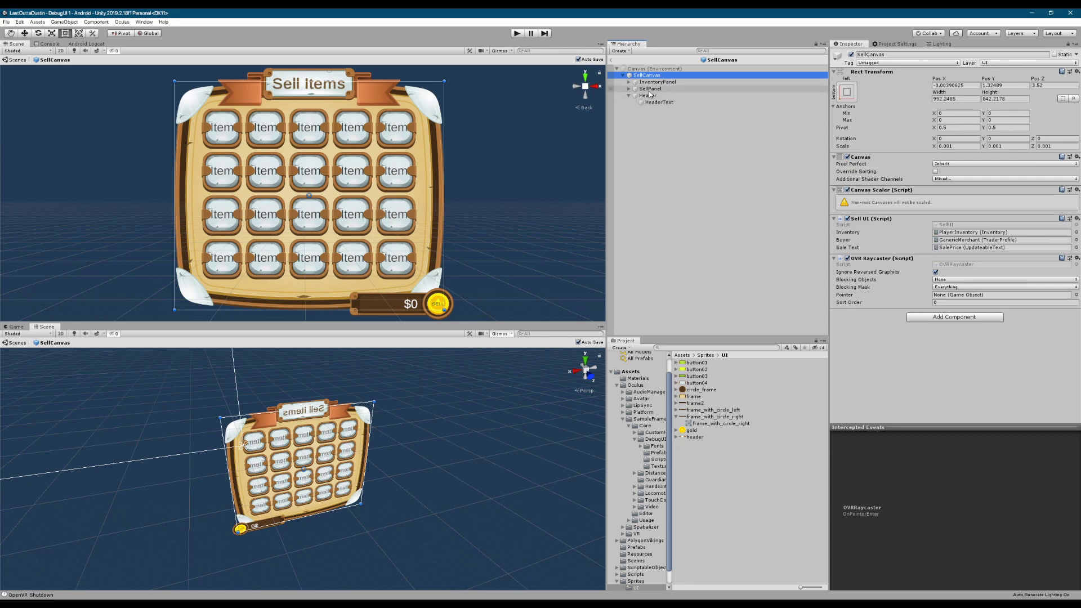
{"action": "left_click", "coordinate": [656, 83]}
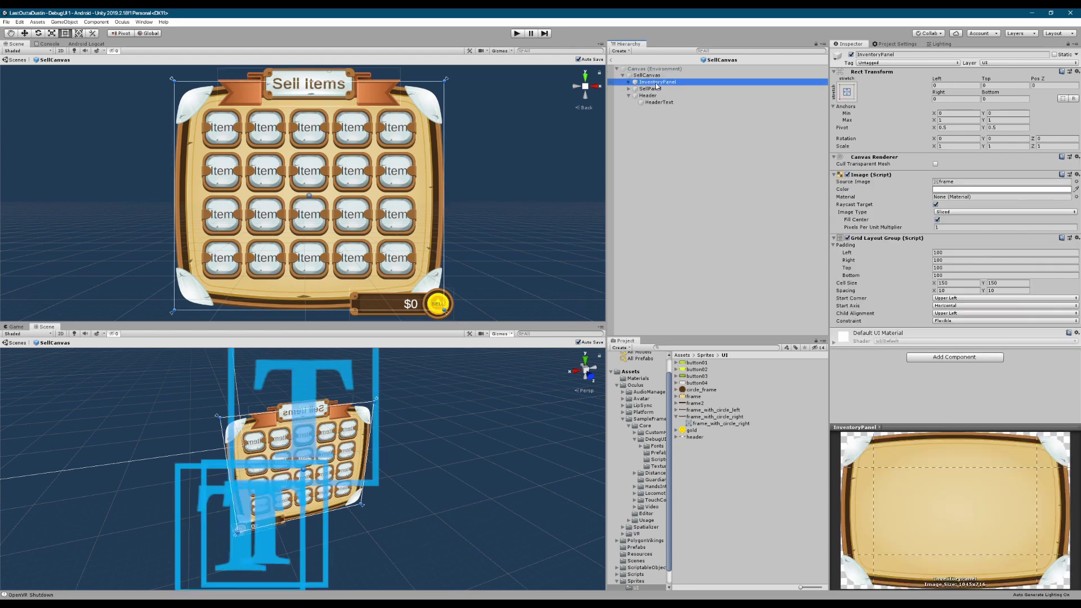
{"action": "left_click", "coordinate": [500, 50]}
{"action": "left_click", "coordinate": [500, 51]}
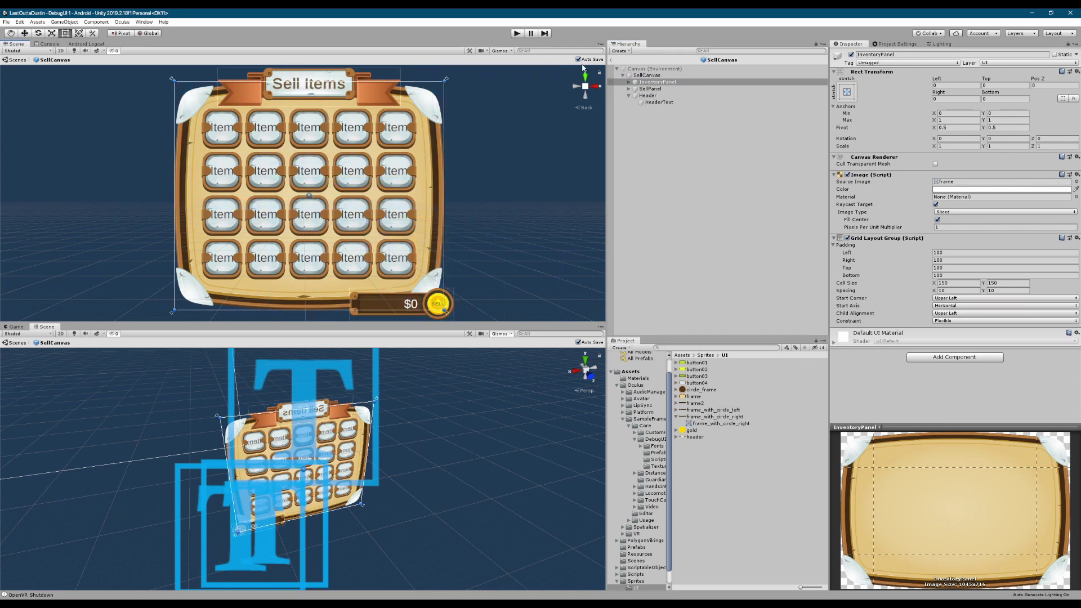
{"action": "left_click", "coordinate": [651, 89]}
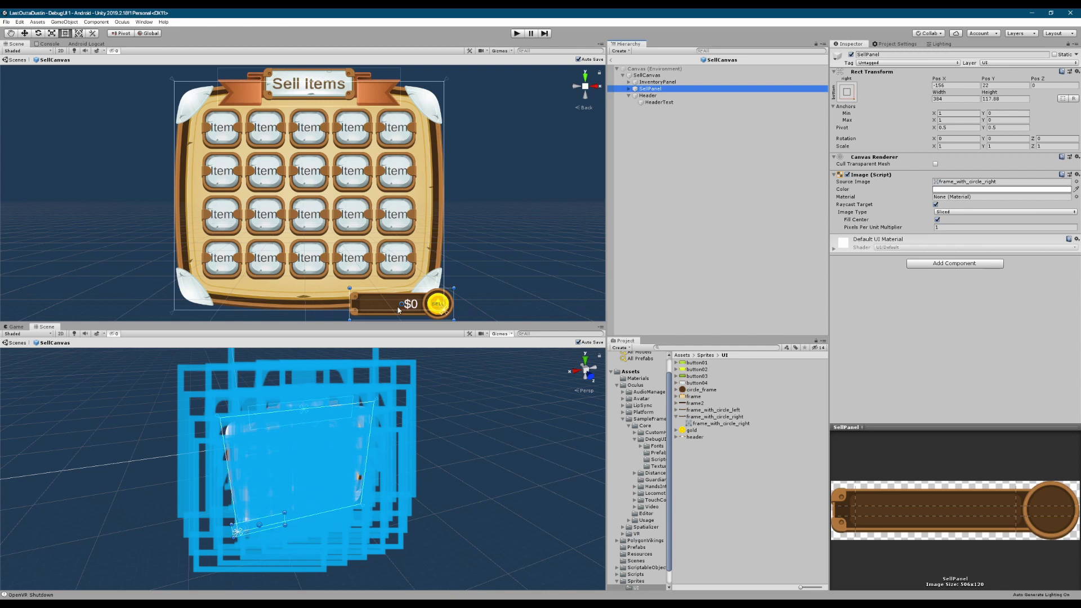
{"action": "key", "text": "Down"}
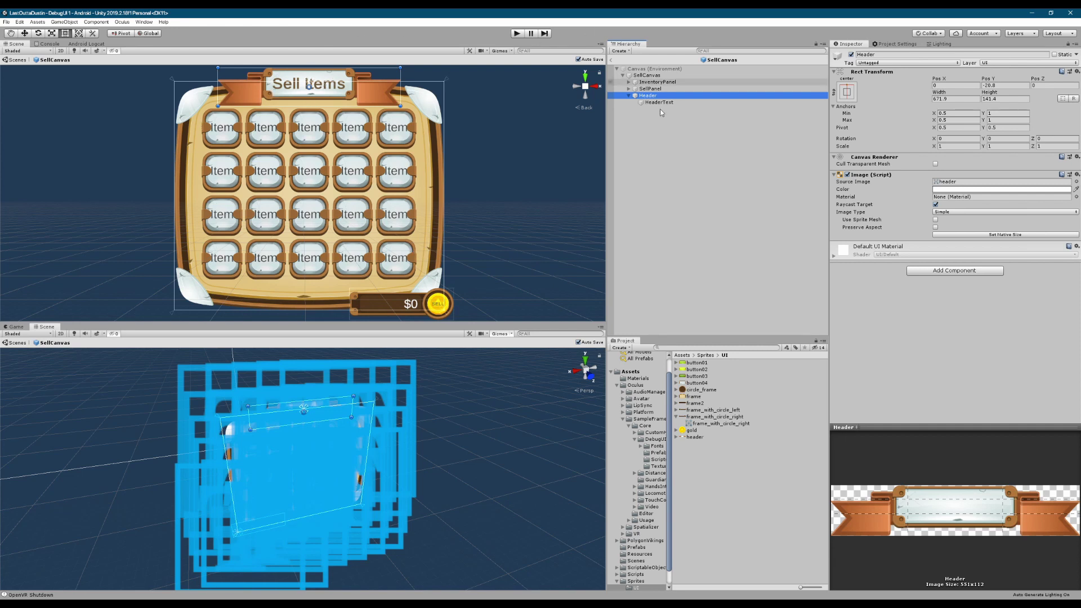
{"action": "left_click", "coordinate": [628, 95]}
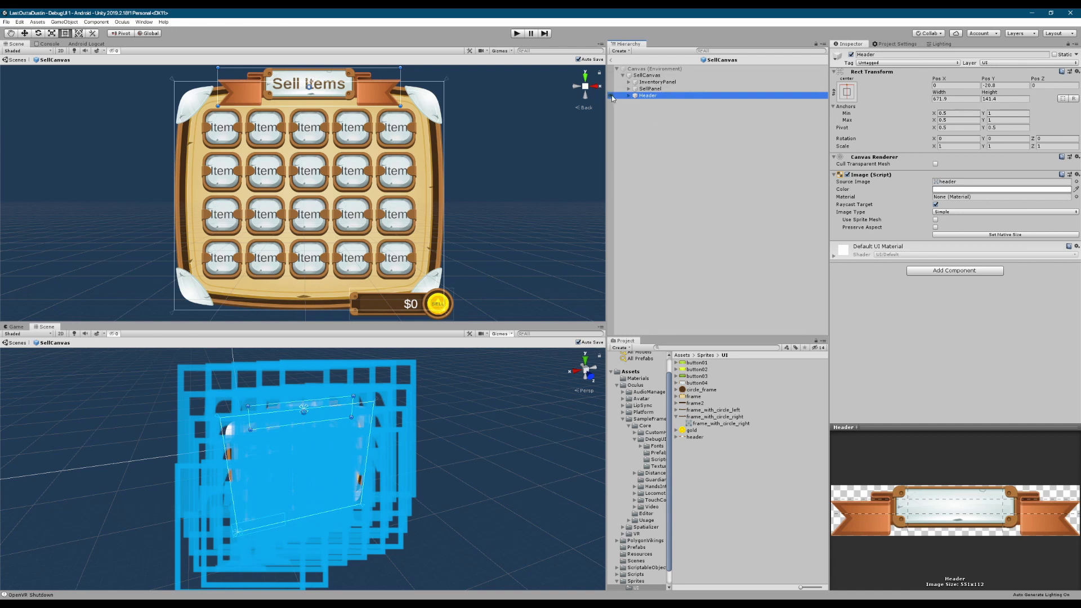
- Toggle the scene visibility of Header, SellPanel and InventoryPanel off and on to identify each part
{"action": "left_click", "coordinate": [611, 95]}
{"action": "left_click", "coordinate": [611, 95]}
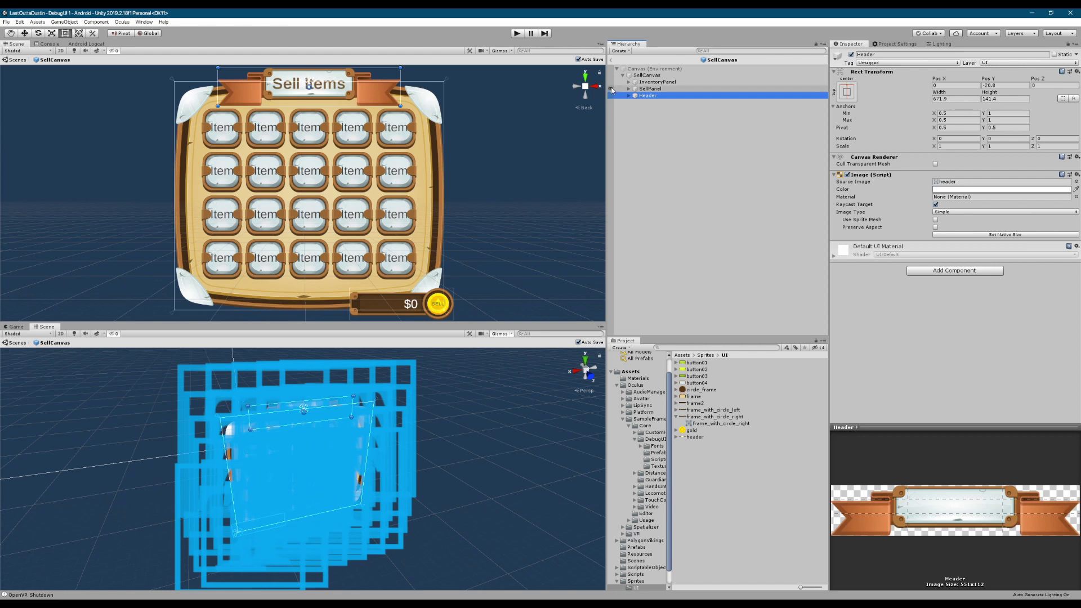
{"action": "left_click", "coordinate": [612, 89]}
{"action": "left_click", "coordinate": [611, 82]}
{"action": "left_click", "coordinate": [611, 82]}
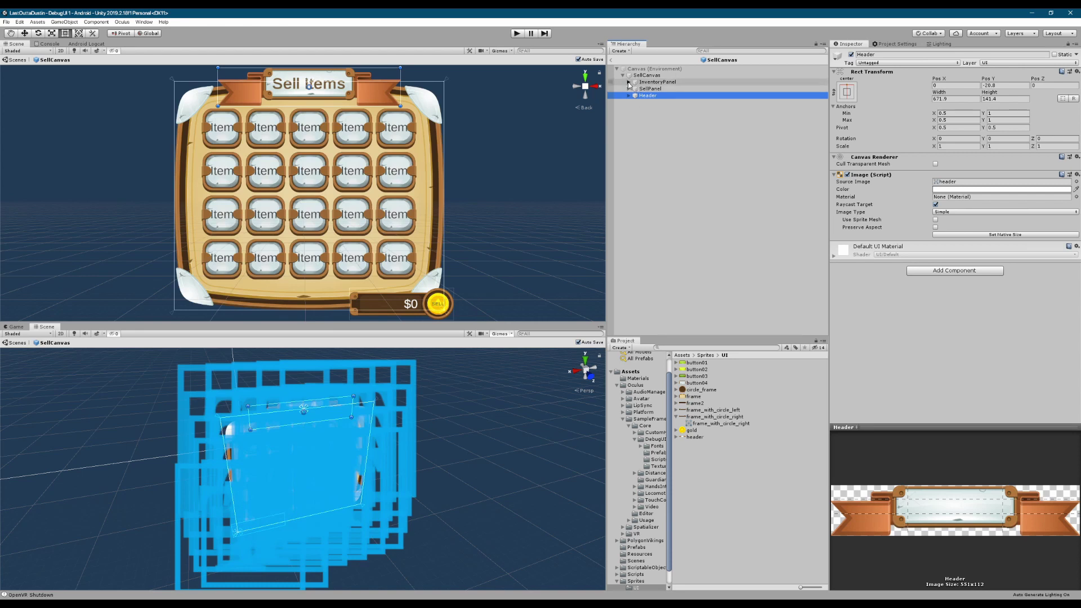
- Locate InventoryPanel's frame source image in the project and examine its slicing borders in the Sprite Editor
{"action": "left_click", "coordinate": [628, 82]}
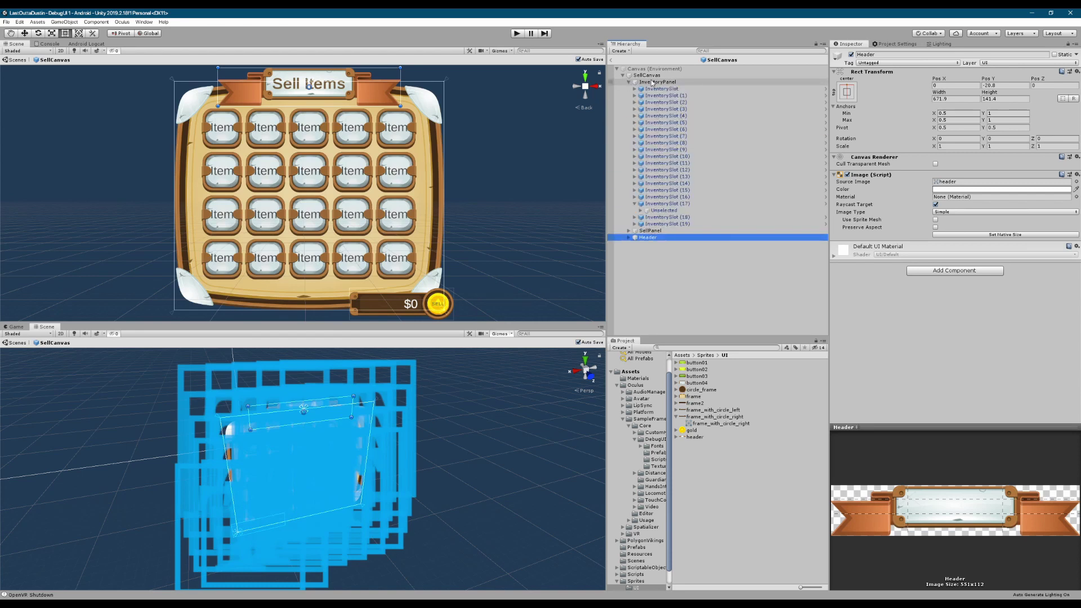
{"action": "left_click", "coordinate": [653, 82]}
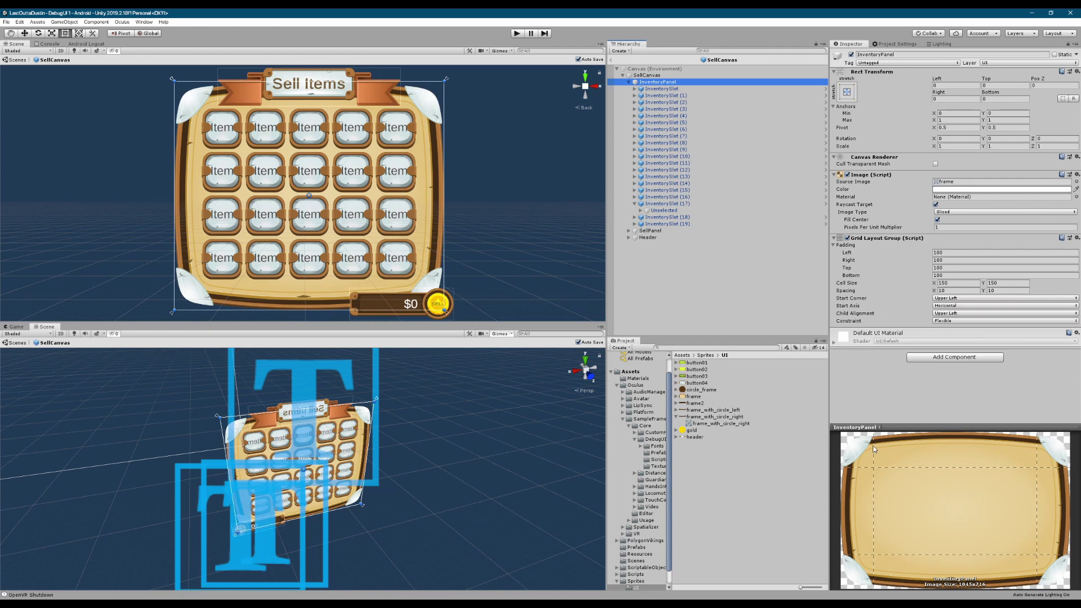
{"action": "left_click", "coordinate": [971, 182]}
{"action": "left_click", "coordinate": [678, 398]}
{"action": "left_click", "coordinate": [677, 396]}
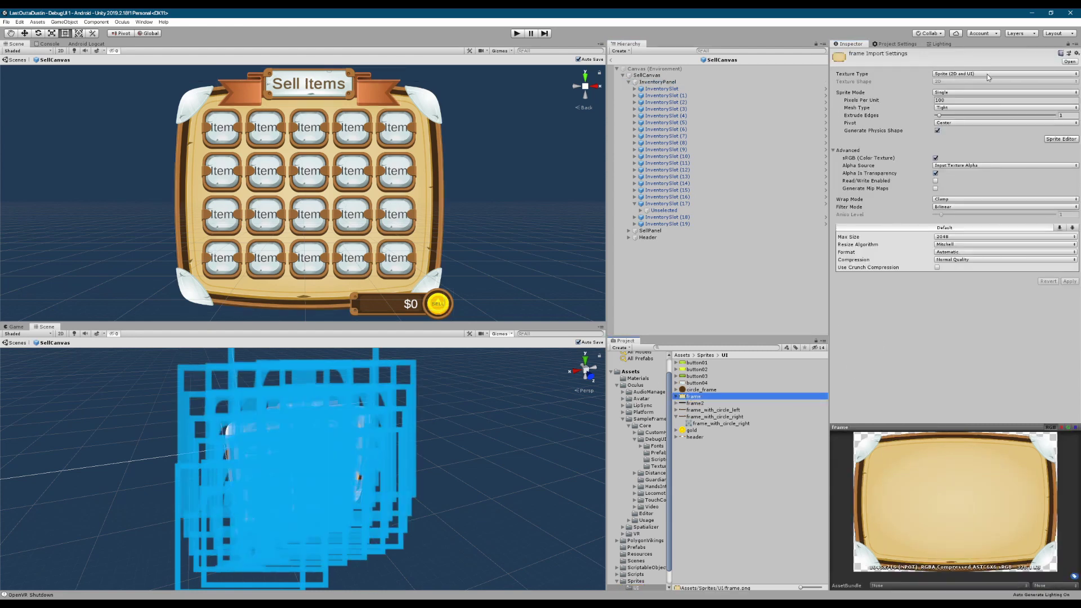
{"action": "left_click", "coordinate": [1060, 139]}
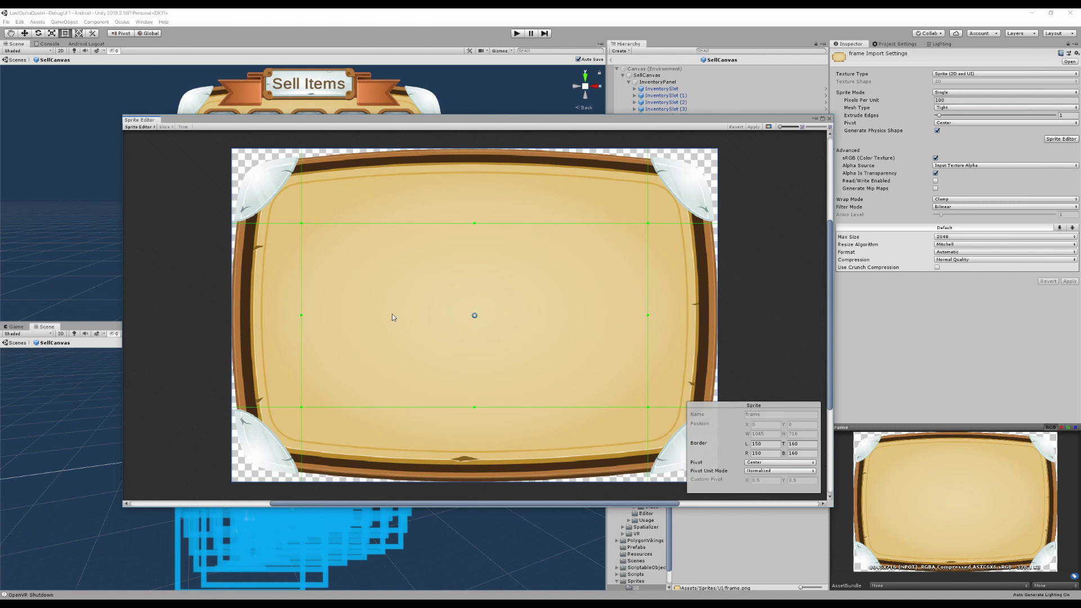
{"action": "left_click", "coordinate": [828, 118]}
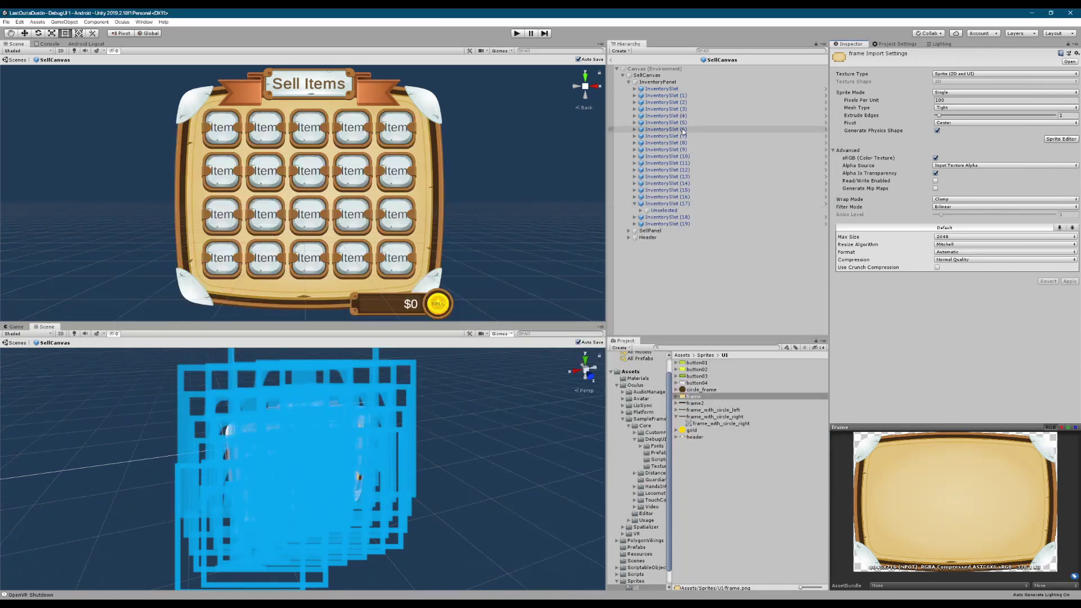
- Try a Fixed Column Count constraint of 8 on InventoryPanel's Grid Layout Group, and restore the constraint to Flexible
{"action": "left_click", "coordinate": [656, 82]}
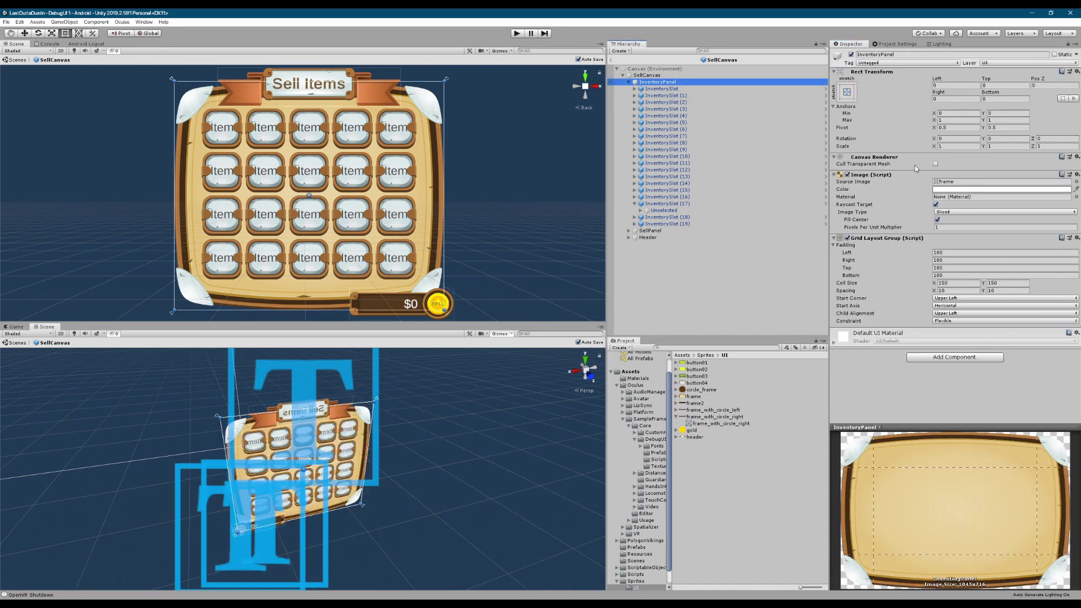
{"action": "left_click", "coordinate": [847, 239]}
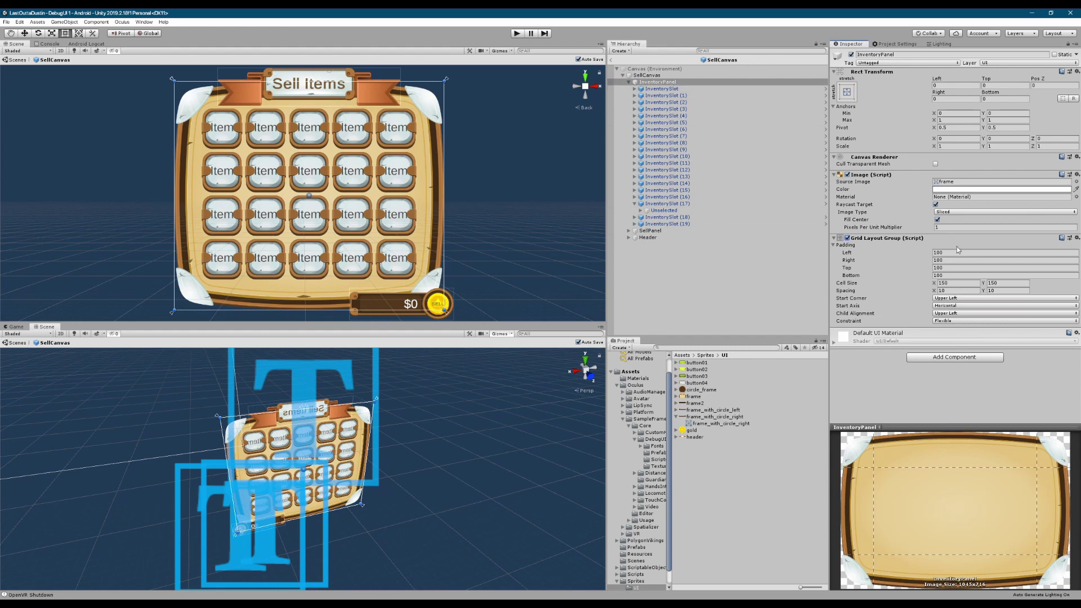
{"action": "left_click", "coordinate": [948, 322]}
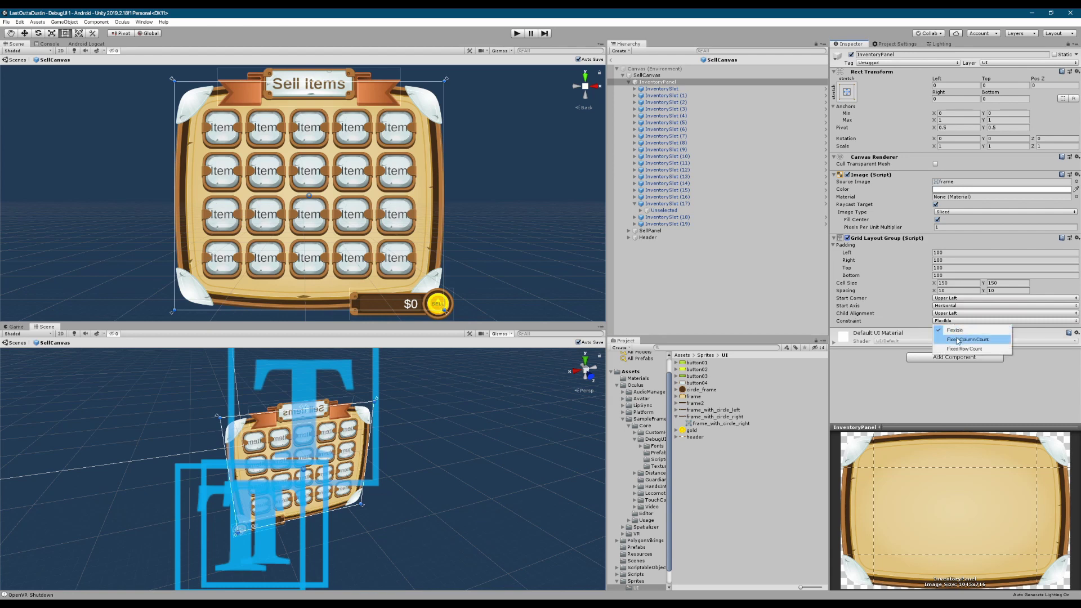
{"action": "left_click", "coordinate": [954, 332]}
{"action": "left_click", "coordinate": [951, 330]}
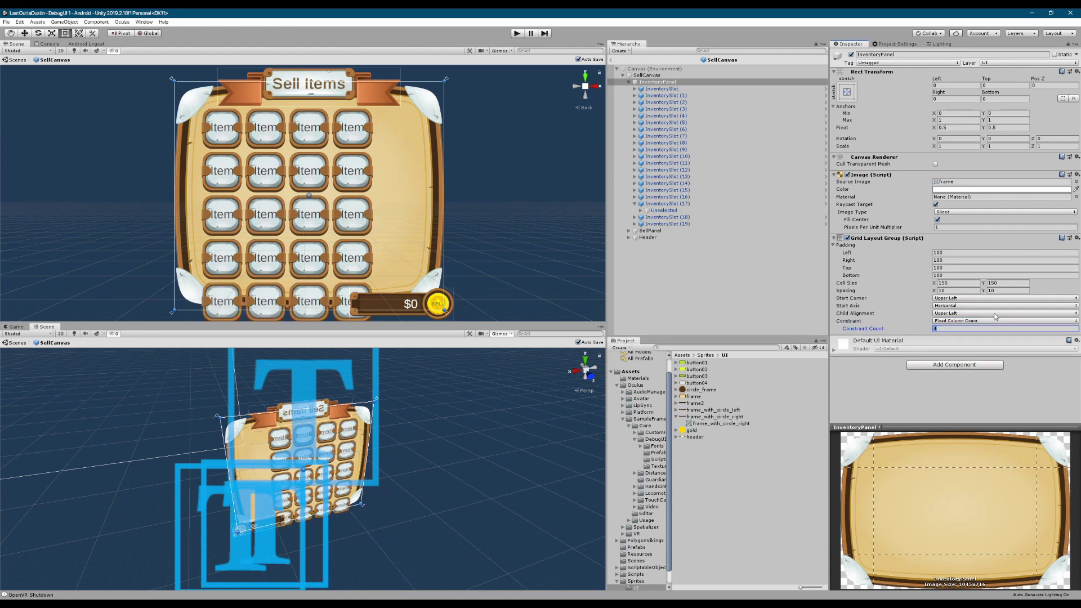
{"action": "type", "text": "8"}
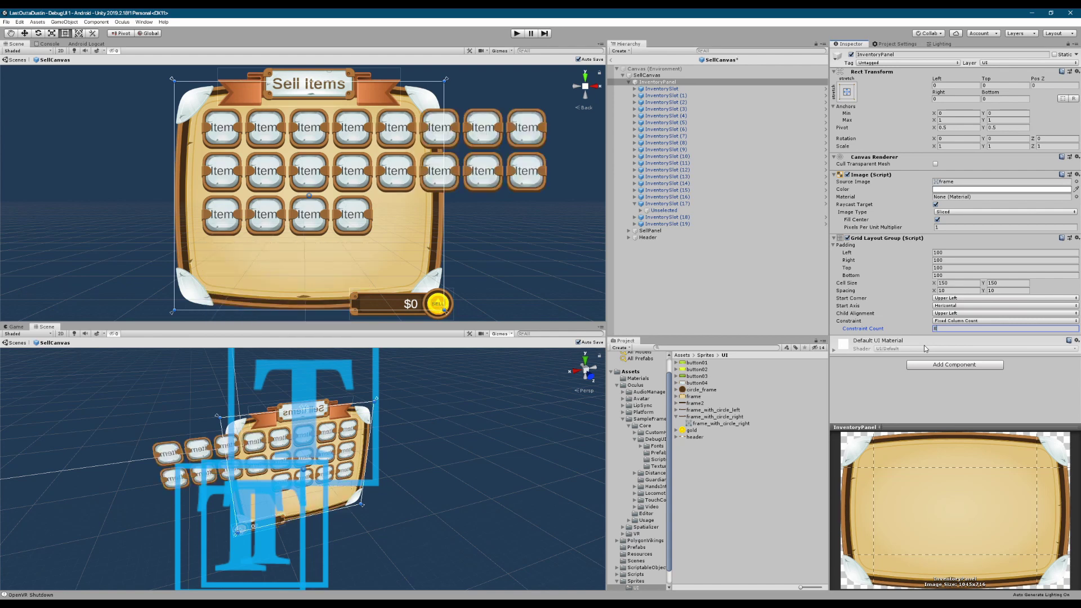
{"action": "left_click", "coordinate": [968, 321]}
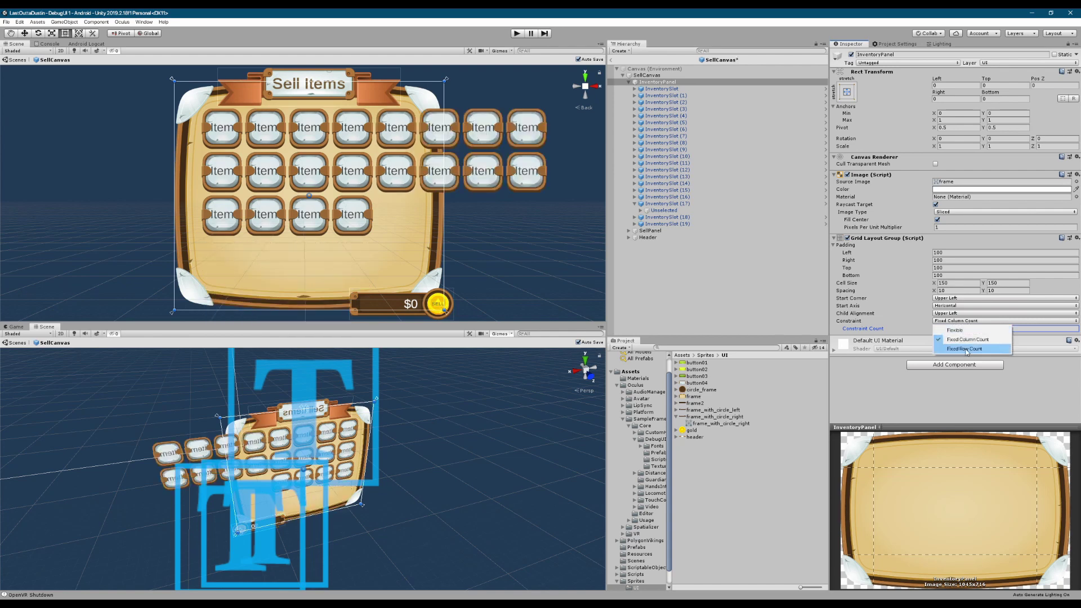
{"action": "left_click", "coordinate": [966, 331]}
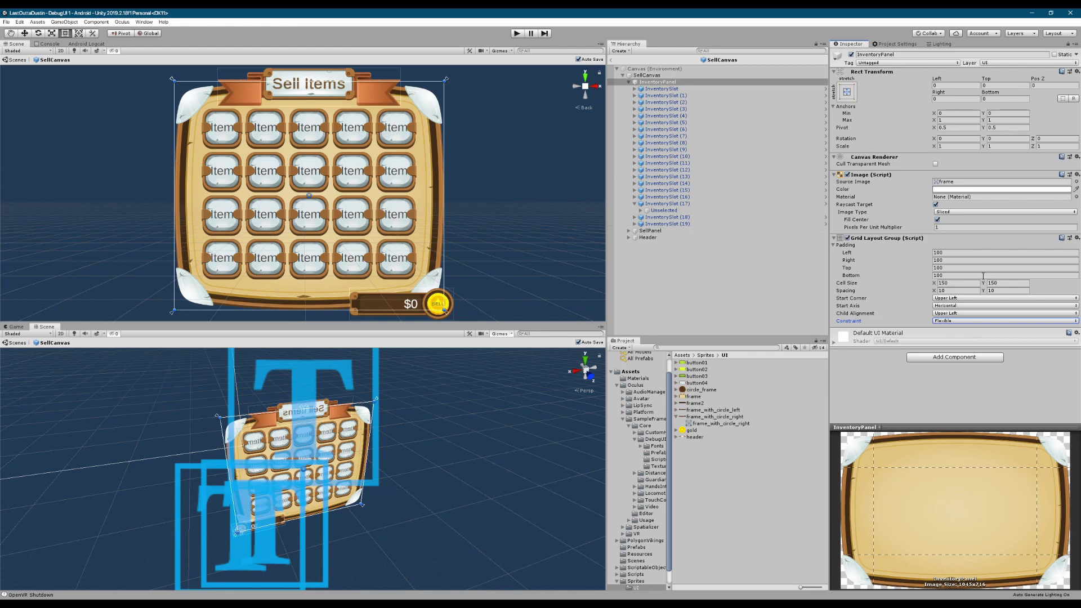
- Try a cell size X of 100 on InventoryPanel's Grid Layout Group, and restore it to 150
{"action": "left_click", "coordinate": [961, 283]}
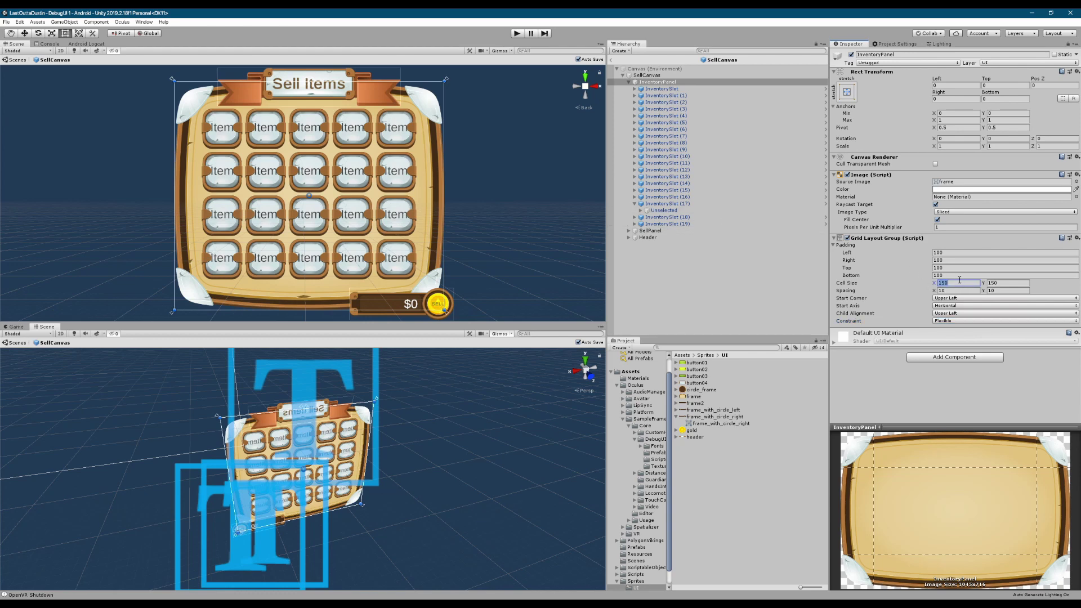
{"action": "type", "text": "100"}
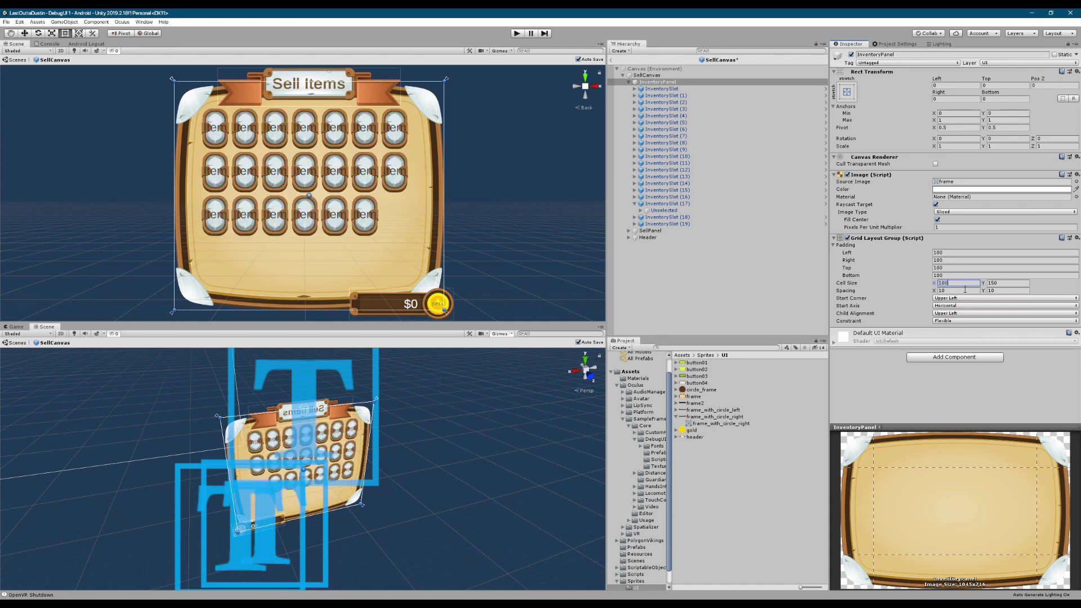
{"action": "key", "text": "Return"}
{"action": "type", "text": "150"}
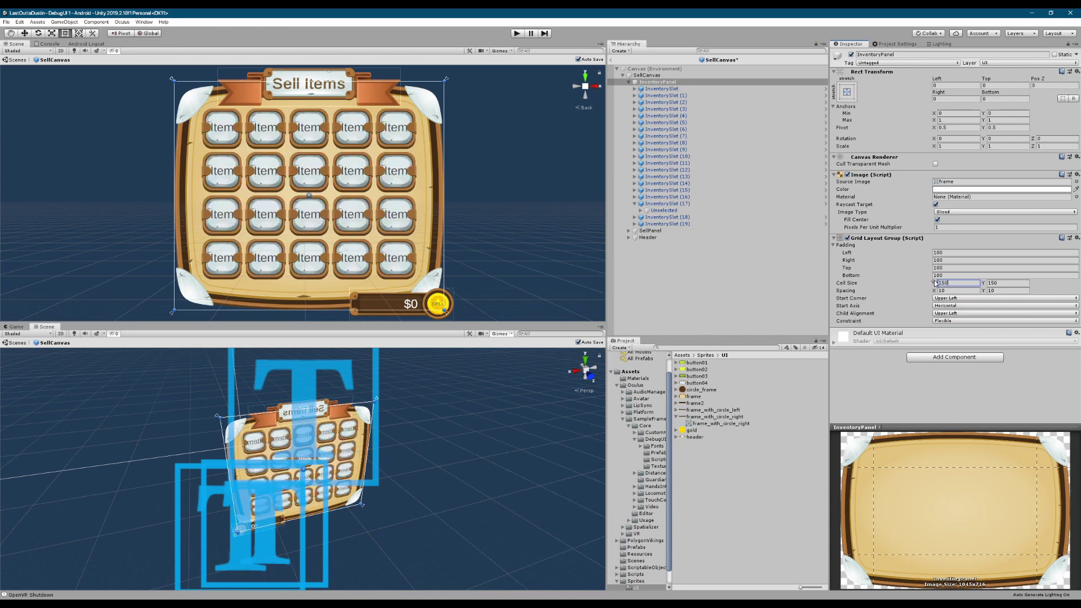
- Try Grid Layout Group spacing X values of 20 and 60, and restore the spacing to 10
{"action": "left_click", "coordinate": [958, 292]}
{"action": "type", "text": "20"}
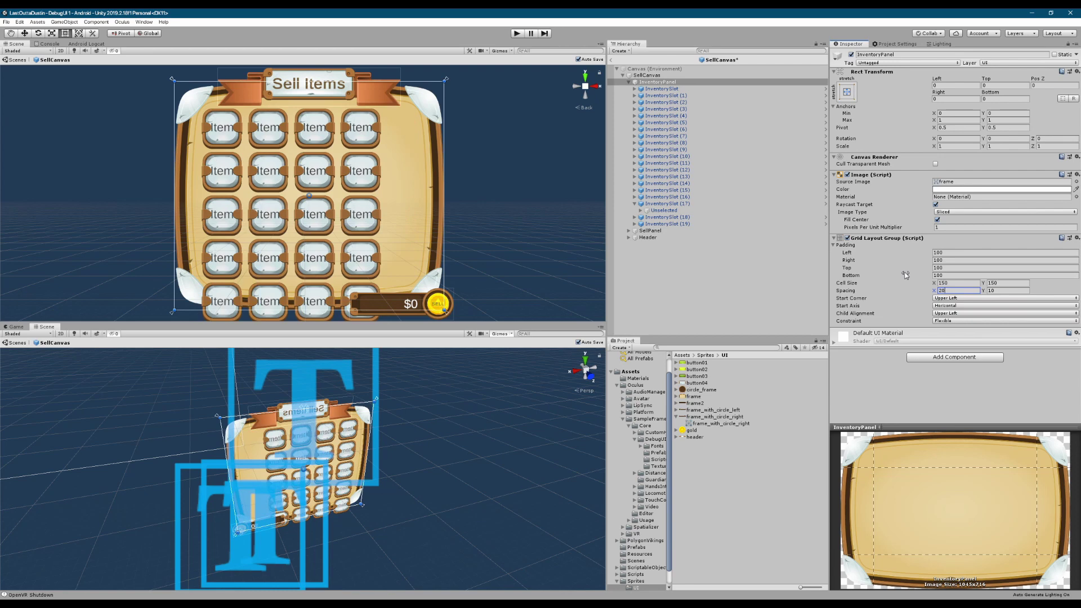
{"action": "double_click", "coordinate": [955, 293]}
{"action": "type", "text": "60"}
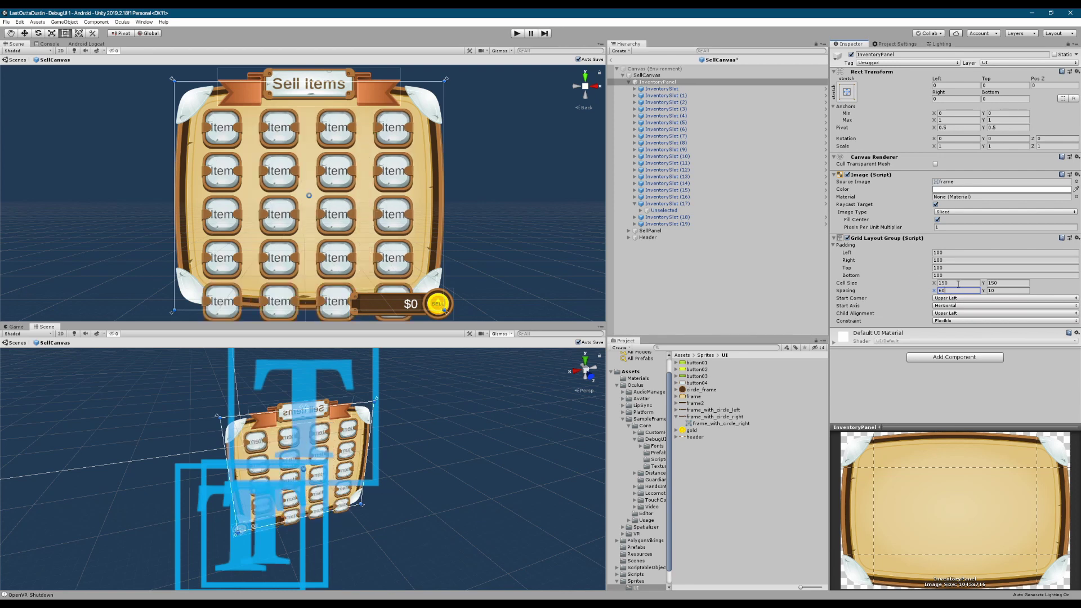
{"action": "key", "text": "Return"}
{"action": "type", "text": "10"}
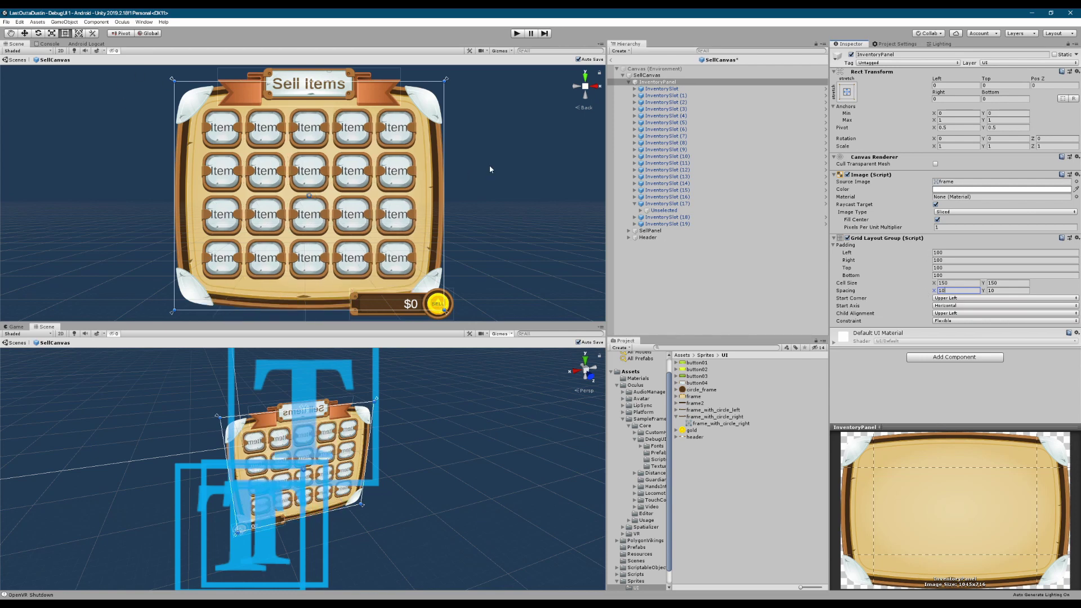
- Collapse InventorySlot (17), and examine the first InventorySlot alongside its prefab asset in the Prefabs folder
{"action": "left_click", "coordinate": [634, 203]}
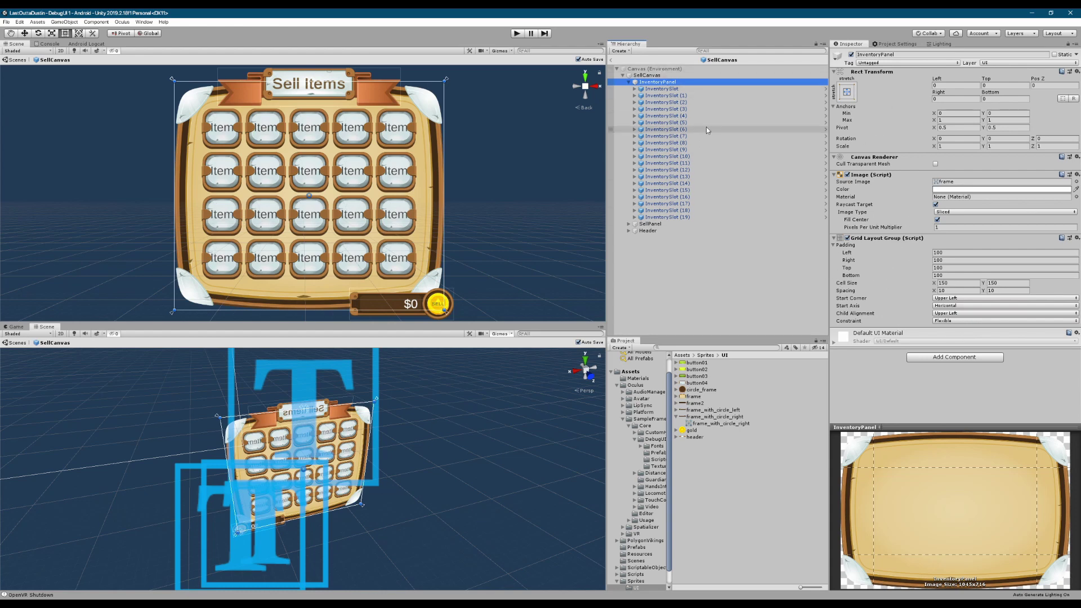
{"action": "left_click", "coordinate": [662, 89]}
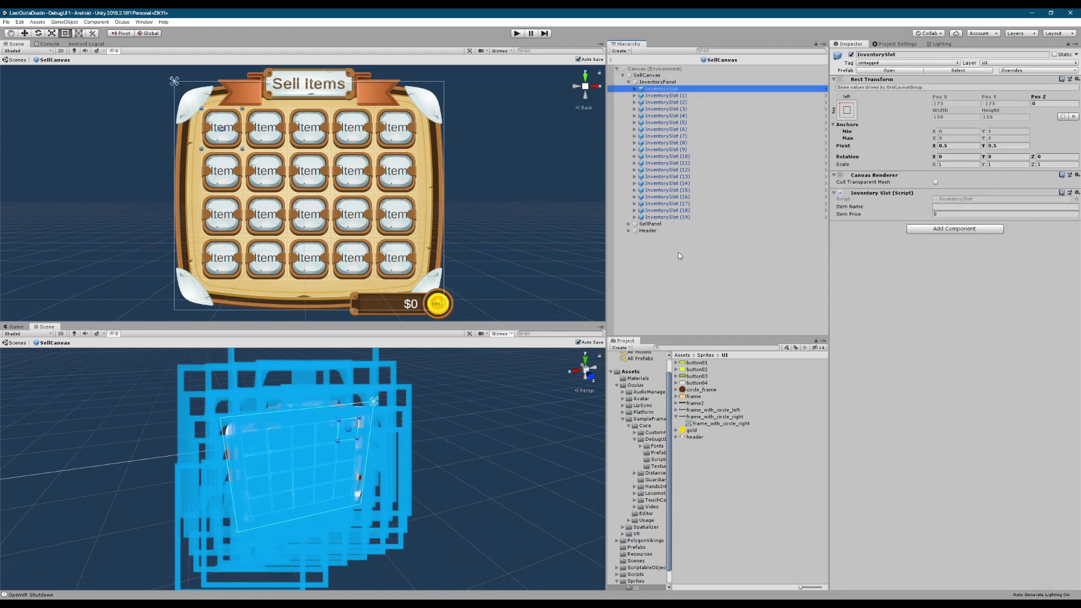
{"action": "left_click", "coordinate": [636, 547]}
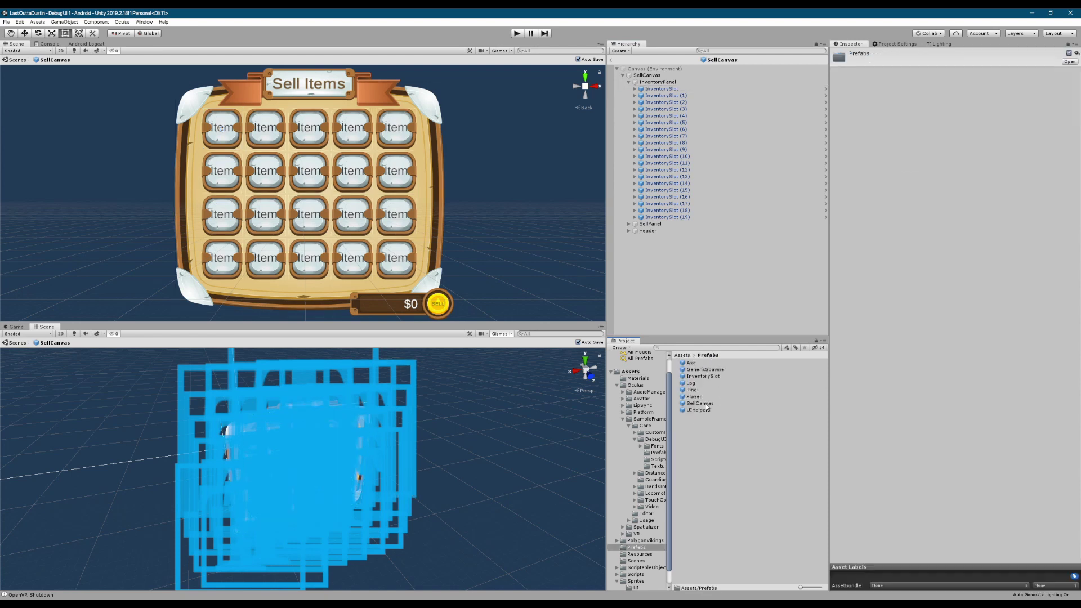
{"action": "left_click", "coordinate": [704, 376]}
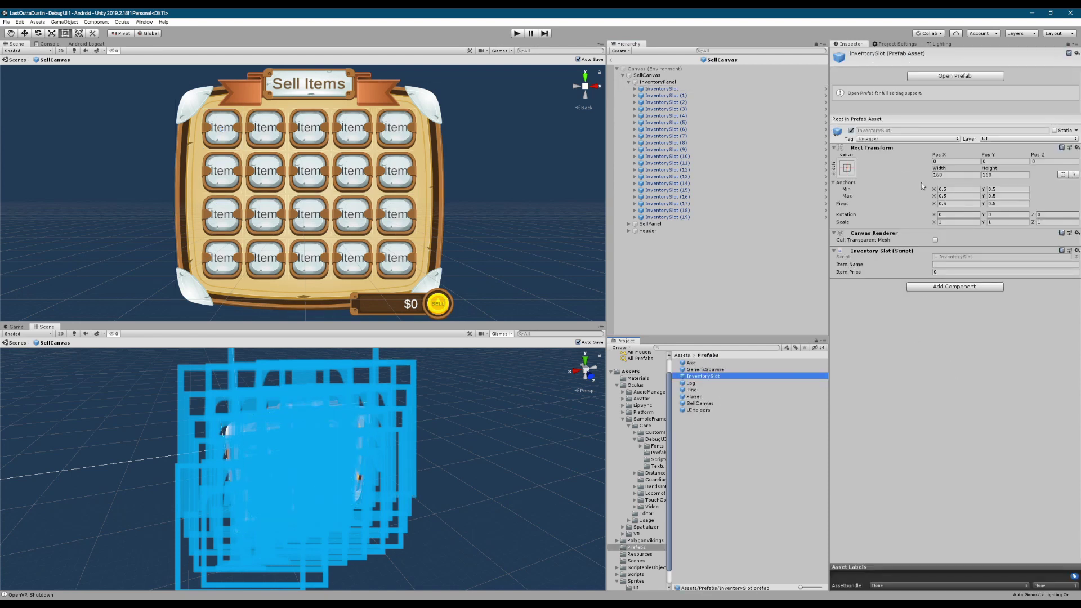
- Open the first slot's InventorySlot script in the code editor, examine its itemName and itemPrice fields, and return to Unity
{"action": "left_click", "coordinate": [662, 89]}
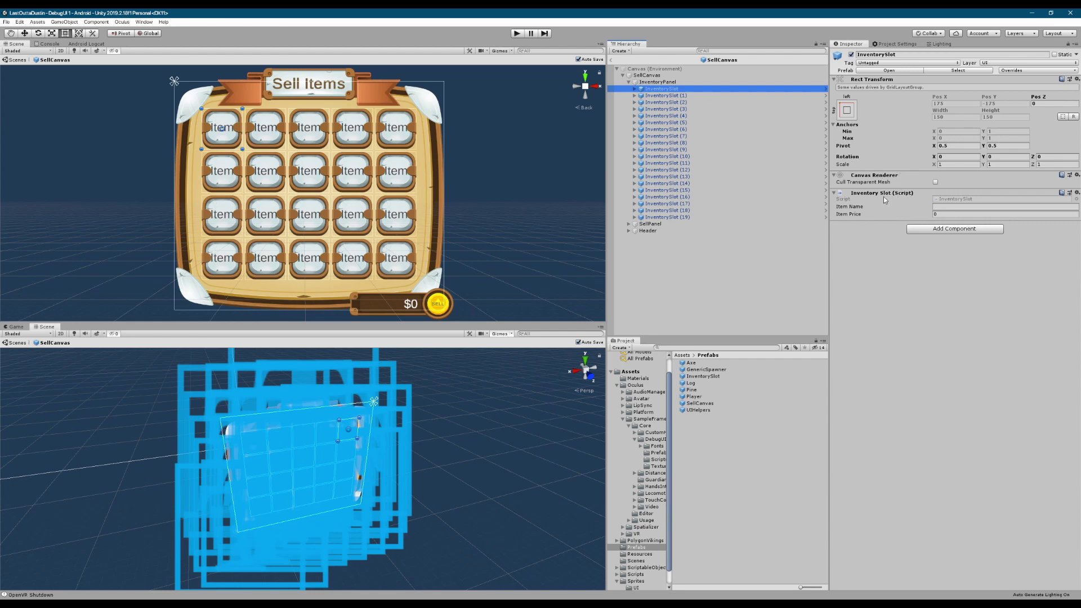
{"action": "double_click", "coordinate": [953, 199]}
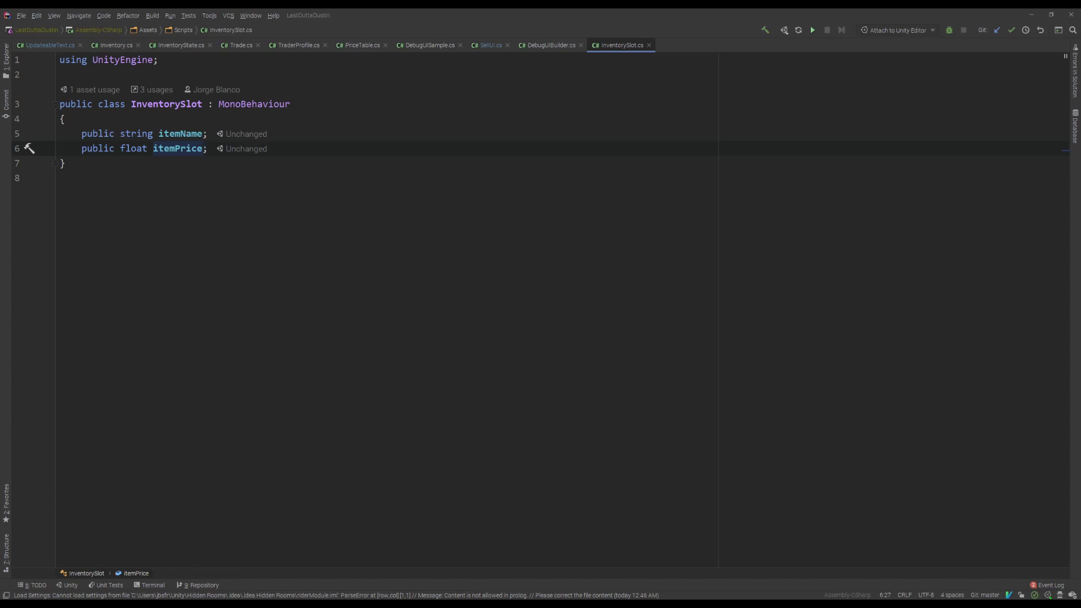
{"action": "key", "text": "alt+Tab"}
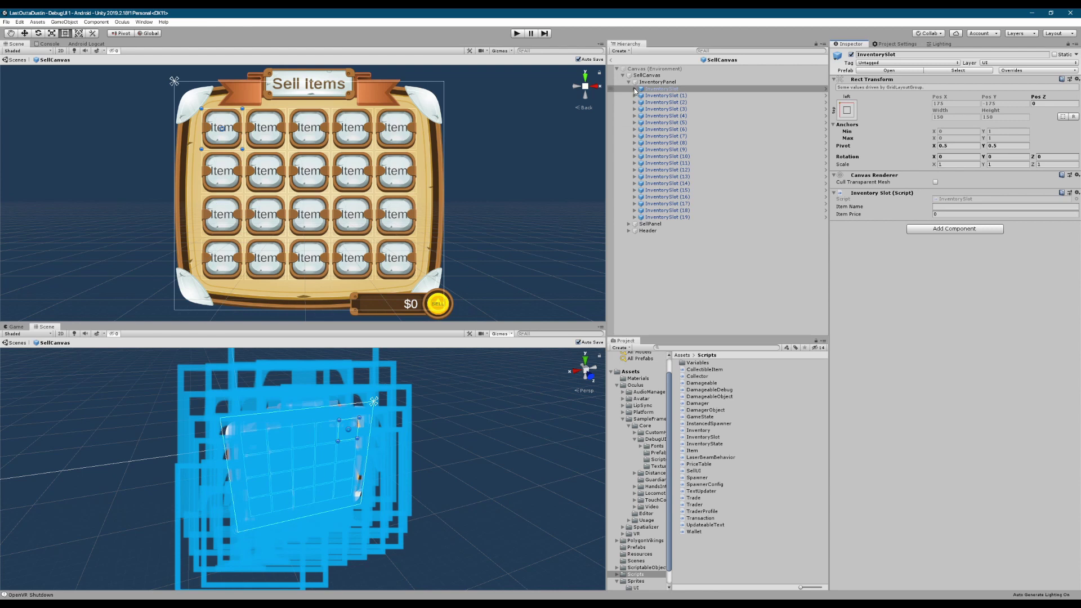
- Expand the first InventorySlot down to its Selected and Label children, and examine the Unselected object's Image and Toggle components
{"action": "left_click", "coordinate": [634, 89]}
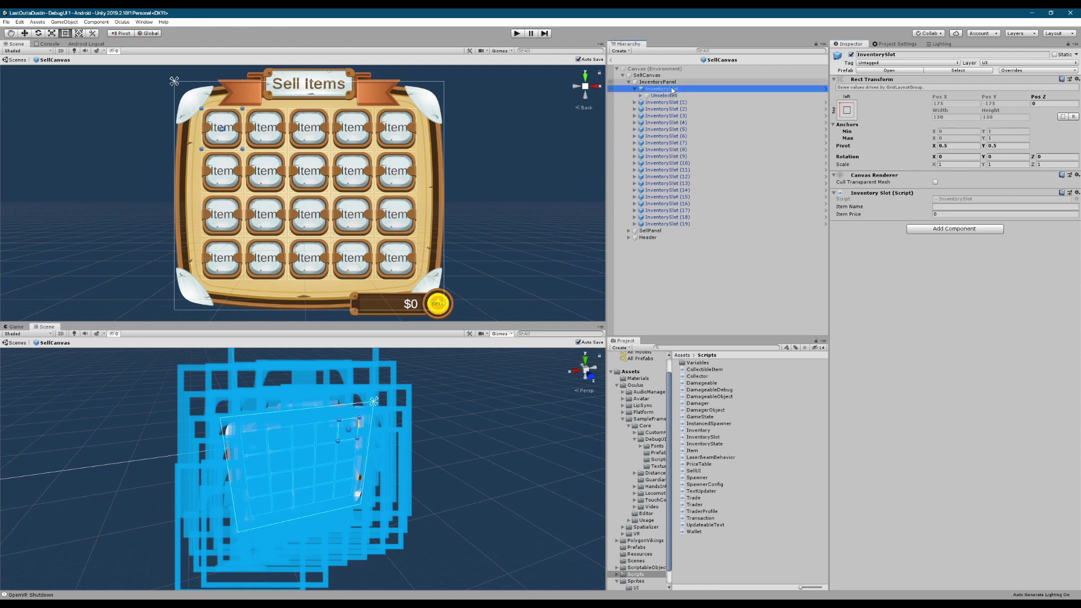
{"action": "left_click", "coordinate": [641, 96]}
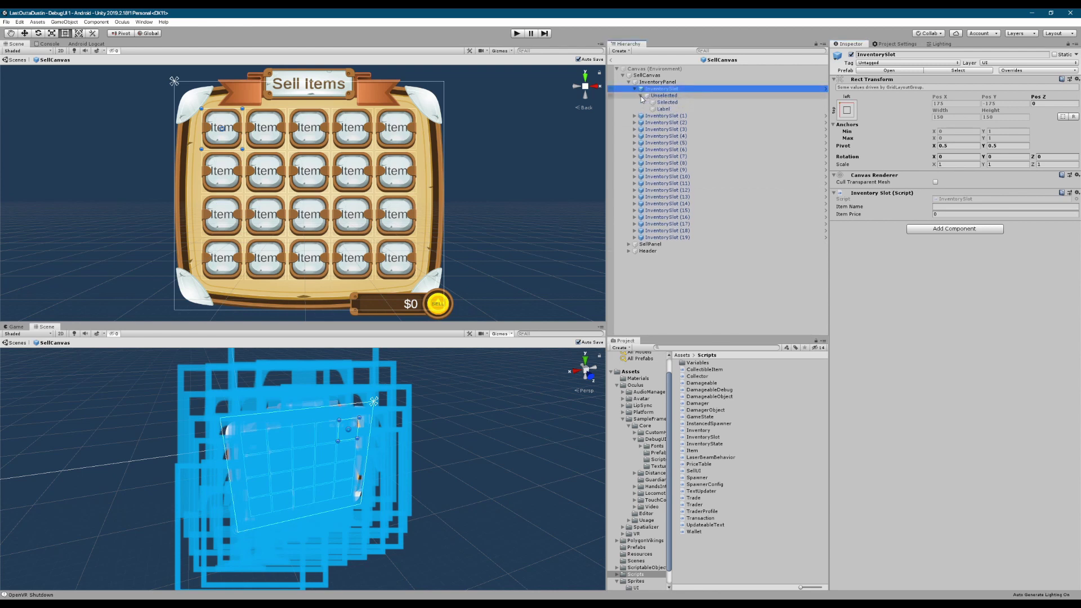
{"action": "left_click", "coordinate": [670, 96]}
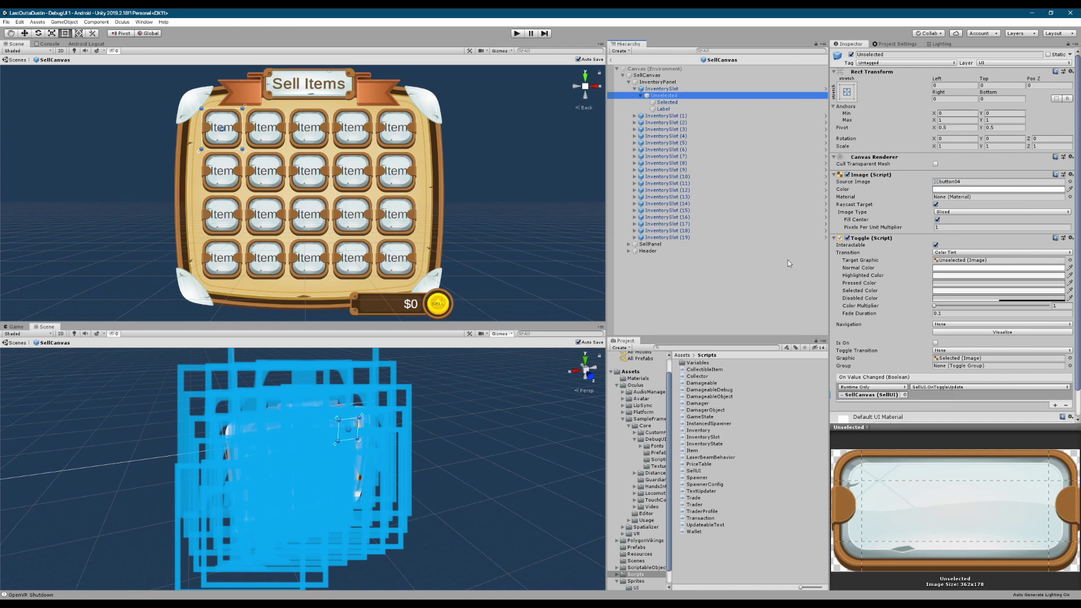
- Switch the Unselected toggle's Is On option on and off repeatedly to preview the slot's selected state, leaving it off
{"action": "scroll", "coordinate": [910, 306], "scroll_direction": "down", "scroll_amount": 1}
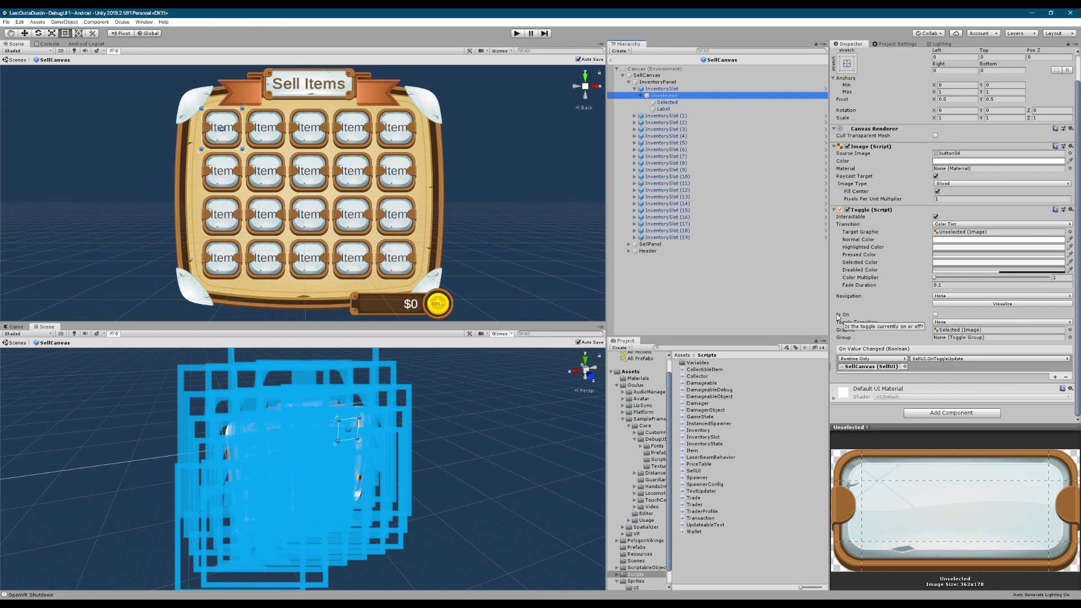
{"action": "left_click", "coordinate": [935, 315]}
{"action": "left_click", "coordinate": [936, 316]}
{"action": "left_click", "coordinate": [935, 315]}
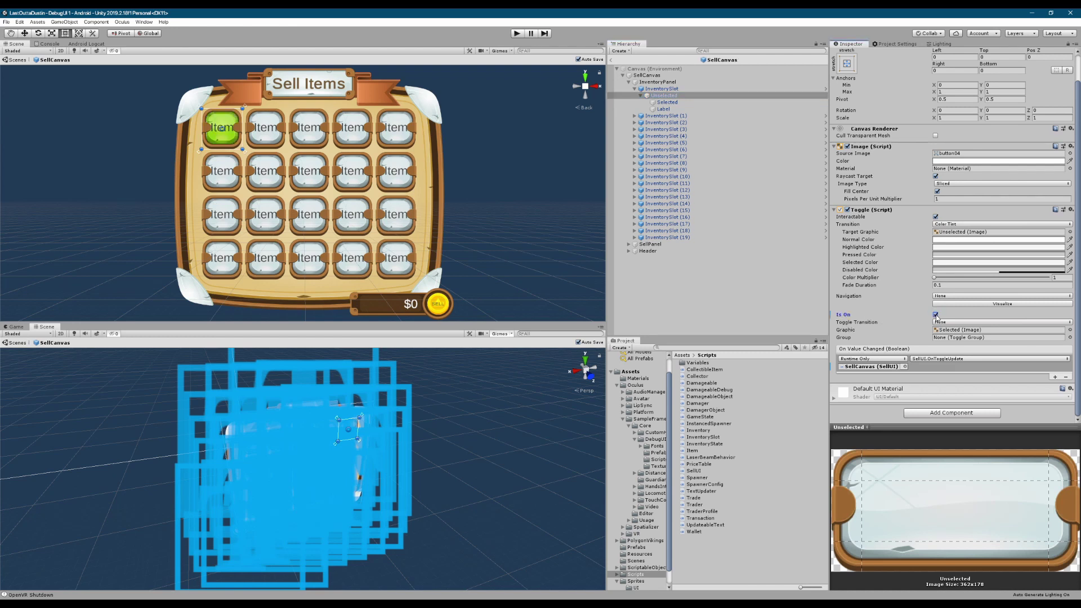
{"action": "left_click", "coordinate": [935, 315]}
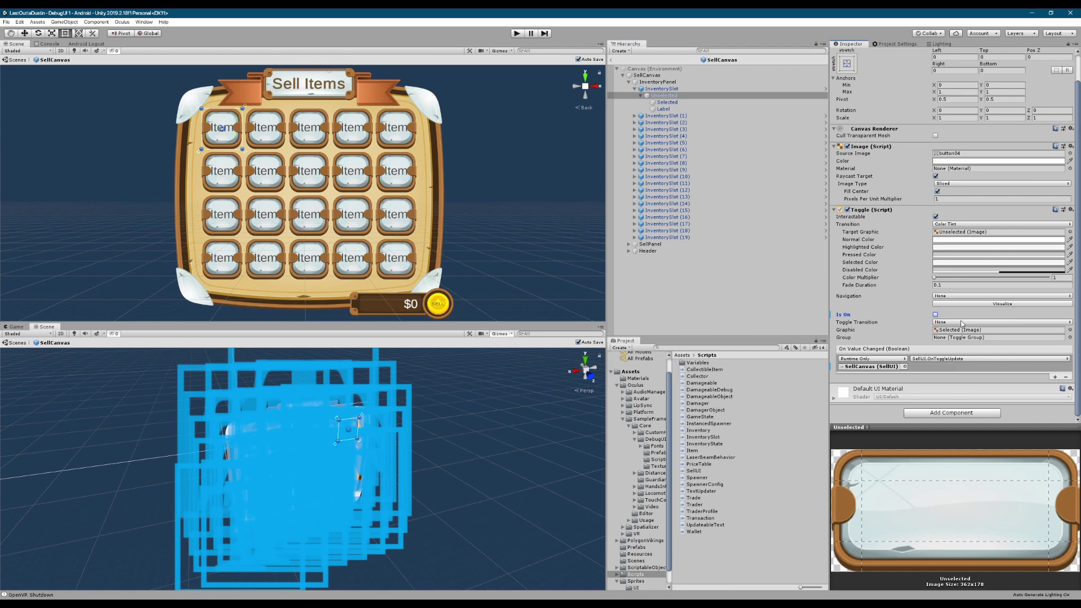
- Locate the toggle's Graphic object, examine the Selected image's component settings, and reselect Unselected
{"action": "left_click", "coordinate": [971, 332]}
{"action": "double_click", "coordinate": [972, 332]}
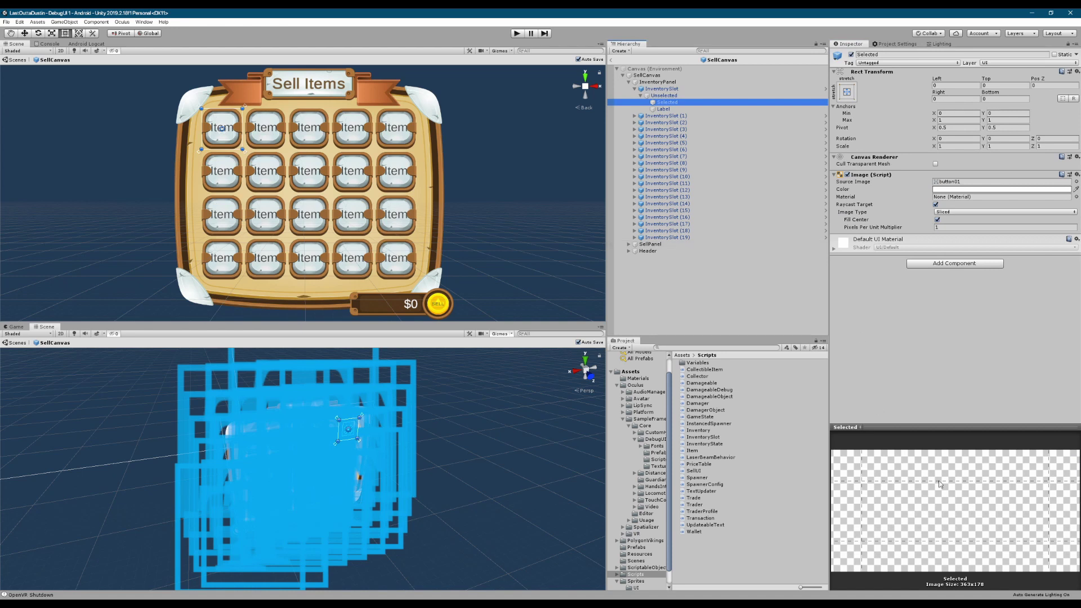
{"action": "left_click", "coordinate": [655, 96]}
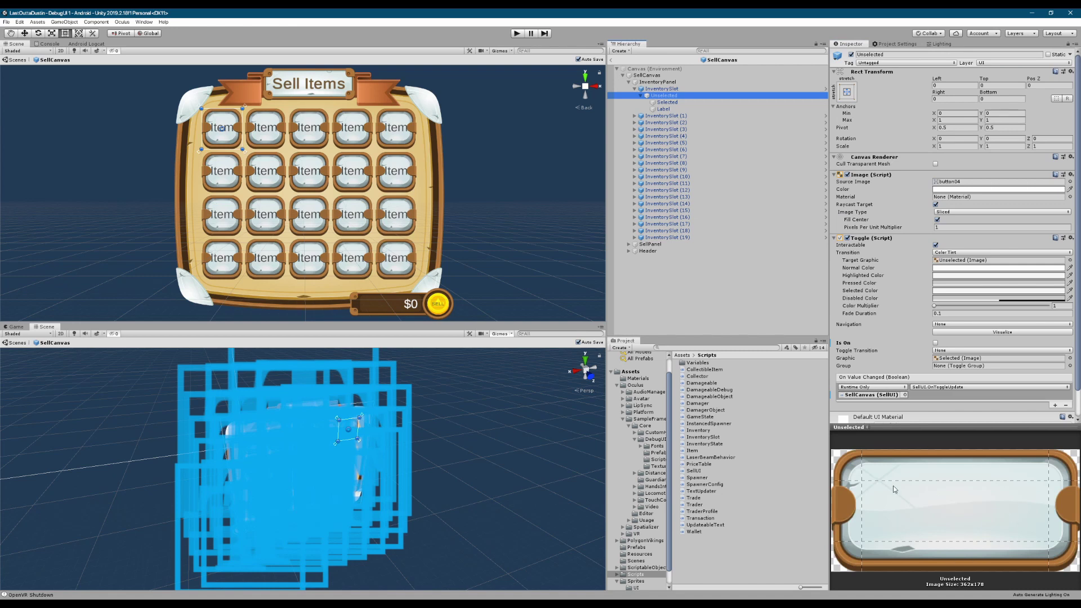
- Switch Is On on and off again, revert its prefab override, and view the Toggle Transition options, keeping None
{"action": "left_click", "coordinate": [935, 343]}
{"action": "left_click", "coordinate": [935, 342]}
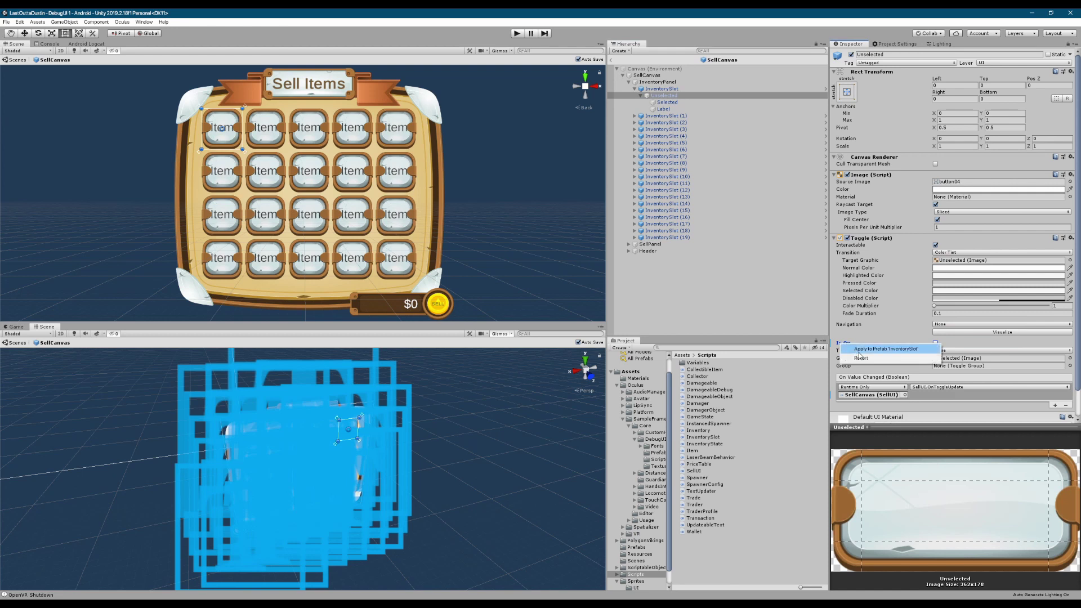
{"action": "left_click", "coordinate": [958, 351]}
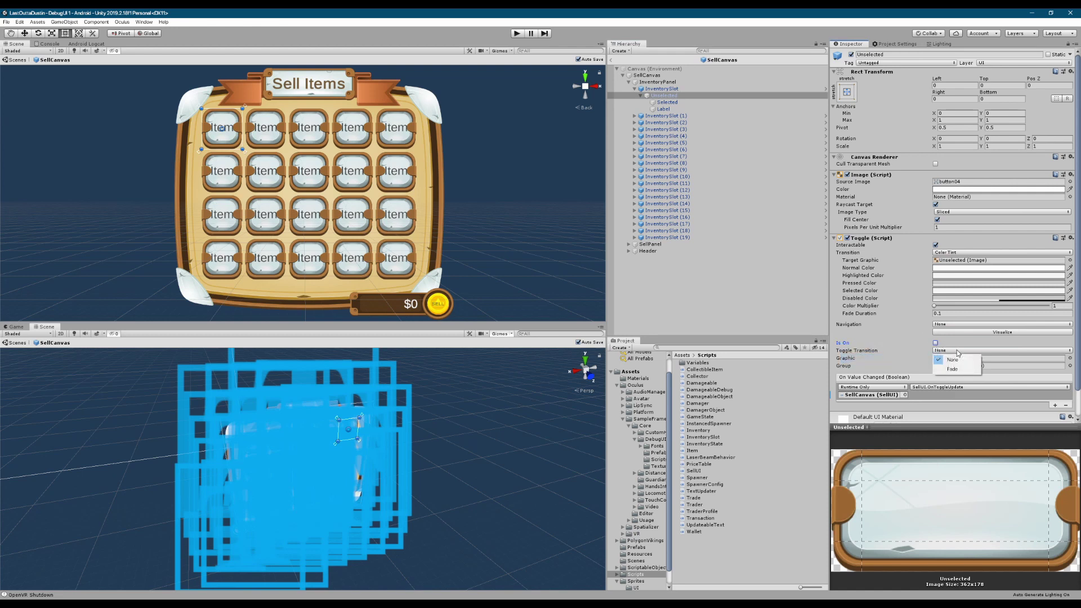
{"action": "left_click", "coordinate": [958, 351]}
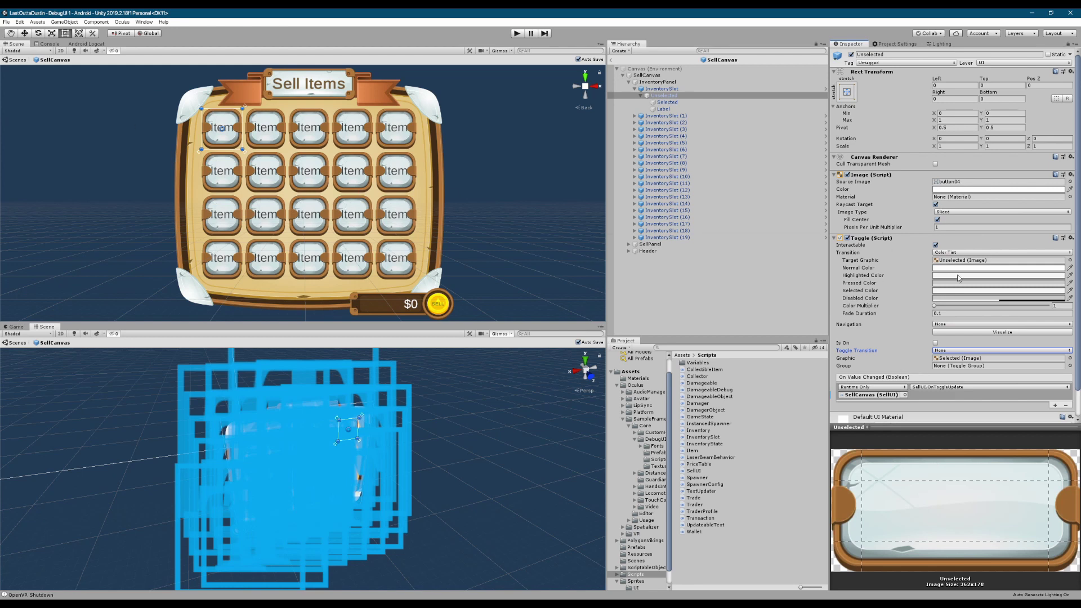
- Examine the toggle's On Value Changed event and the Sell UI component on SellCanvas that it targets
{"action": "scroll", "coordinate": [880, 296], "scroll_direction": "down", "scroll_amount": 2}
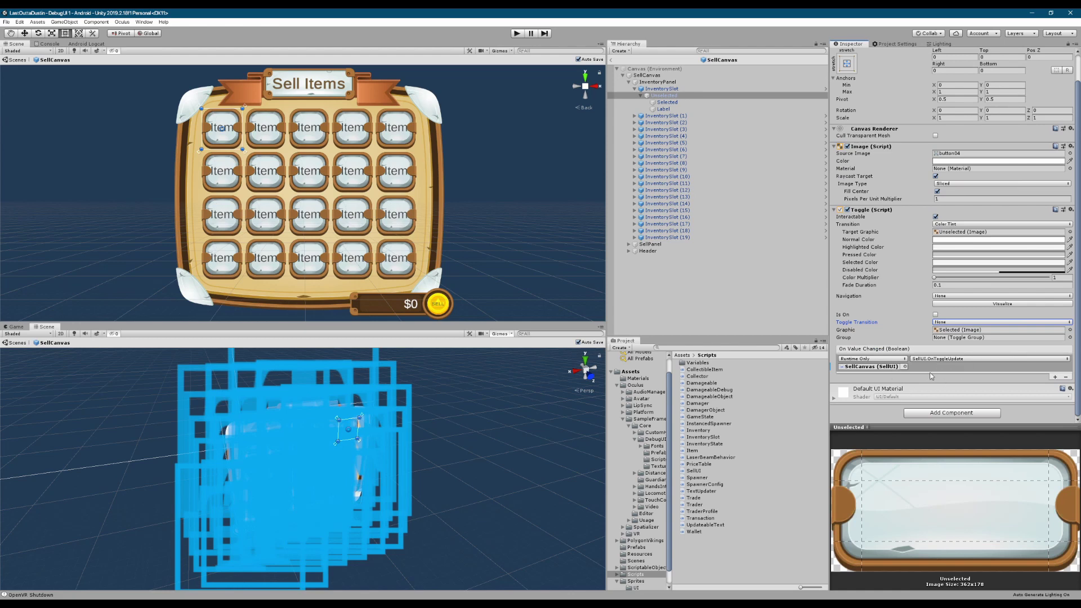
{"action": "left_click", "coordinate": [646, 75]}
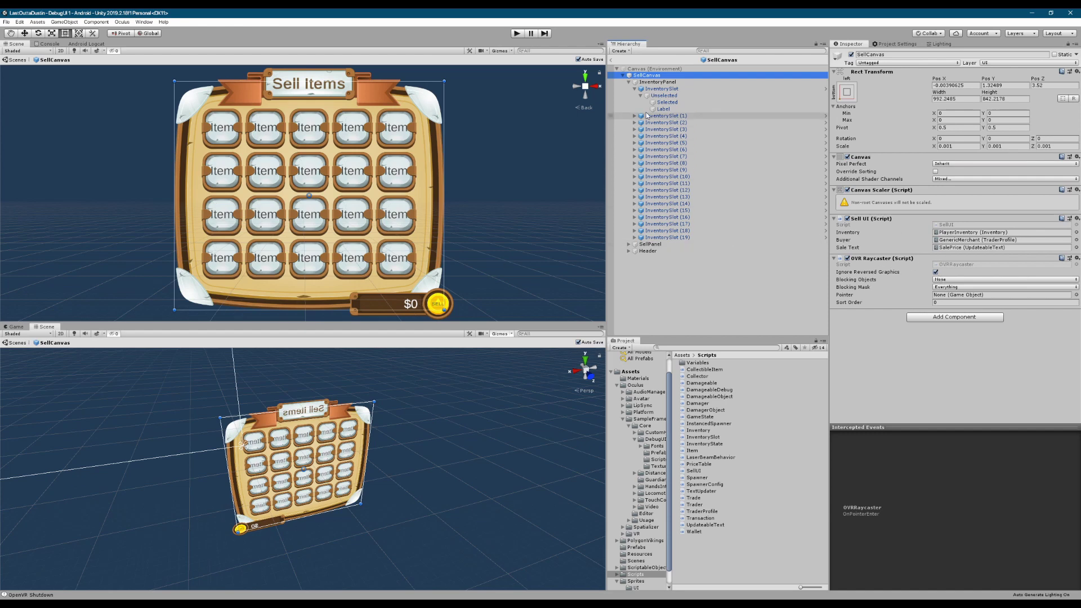
{"action": "left_click", "coordinate": [664, 95]}
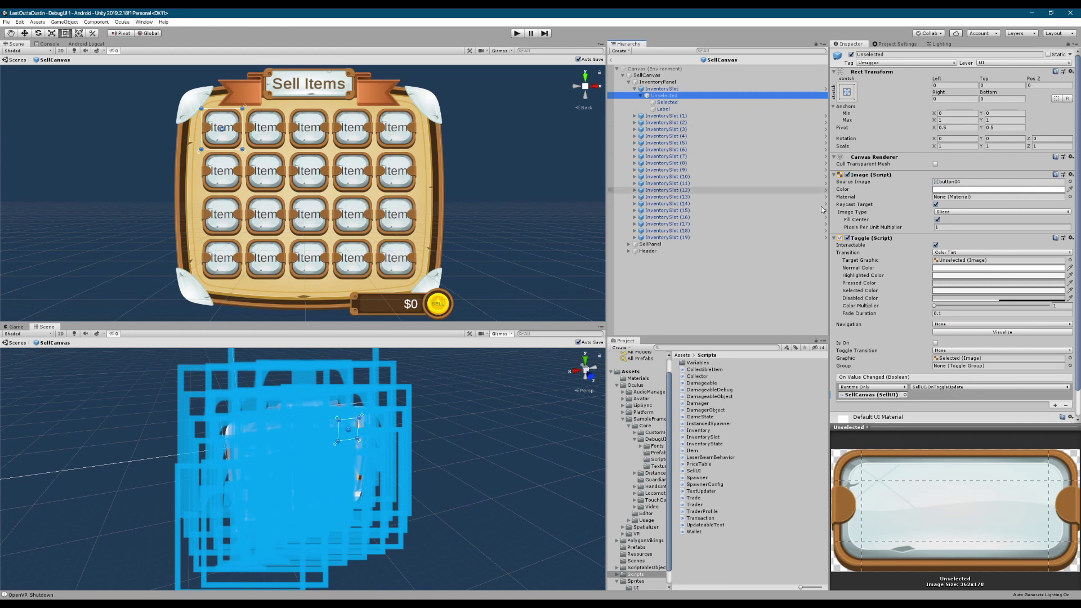
- Open SellCanvas's SellUI script in the code editor and examine its serialized inventory, buyer and saleText fields
{"action": "left_click", "coordinate": [648, 76]}
{"action": "double_click", "coordinate": [953, 223]}
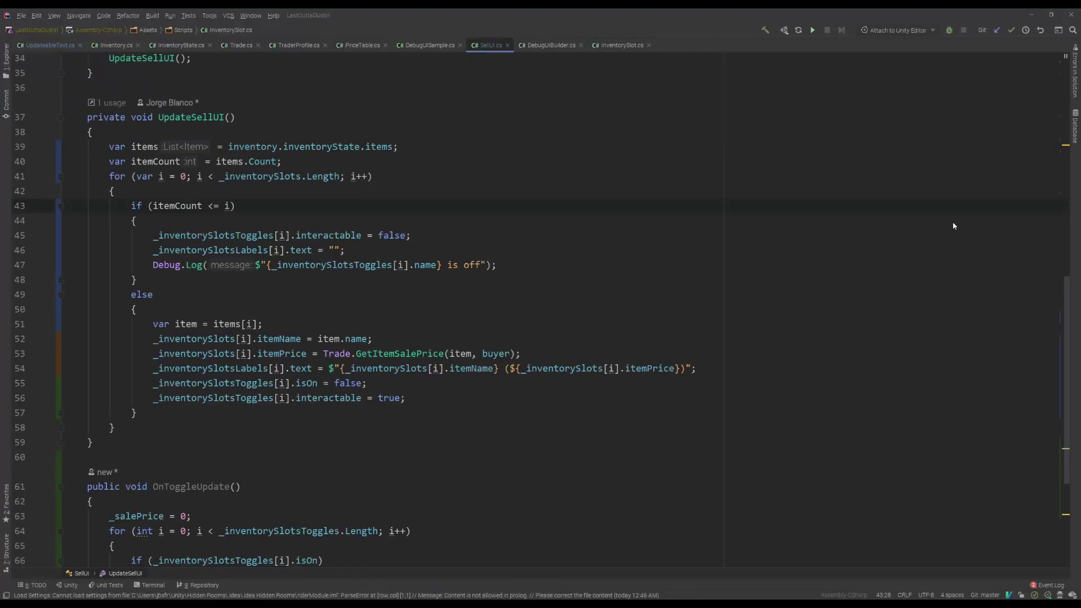
{"action": "scroll", "coordinate": [428, 270], "scroll_direction": "up", "scroll_amount": 11}
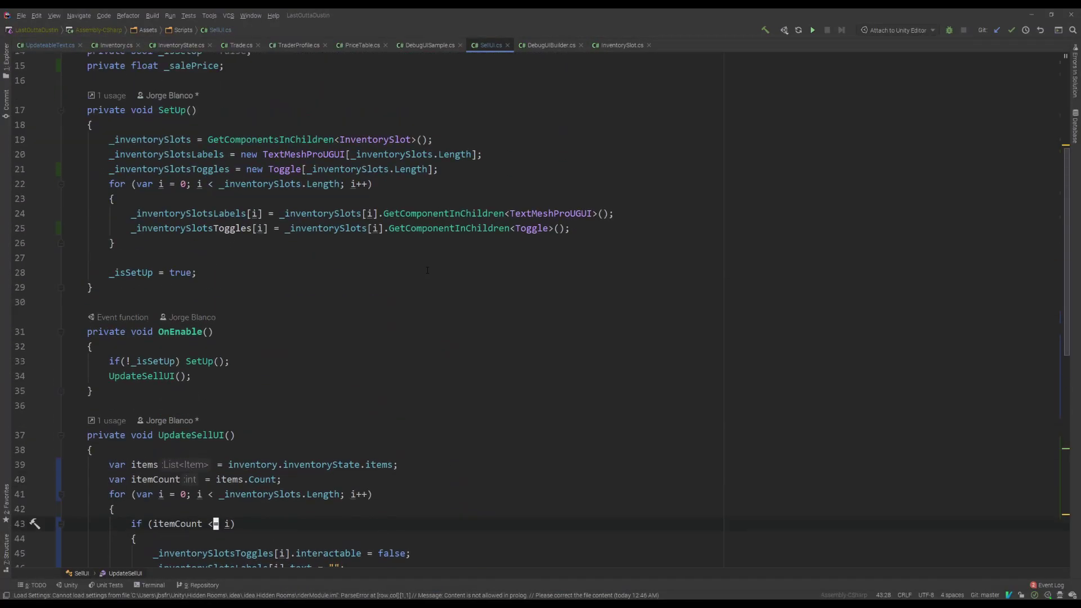
{"action": "scroll", "coordinate": [428, 270], "scroll_direction": "down", "scroll_amount": 2}
{"action": "scroll", "coordinate": [425, 270], "scroll_direction": "up", "scroll_amount": 2}
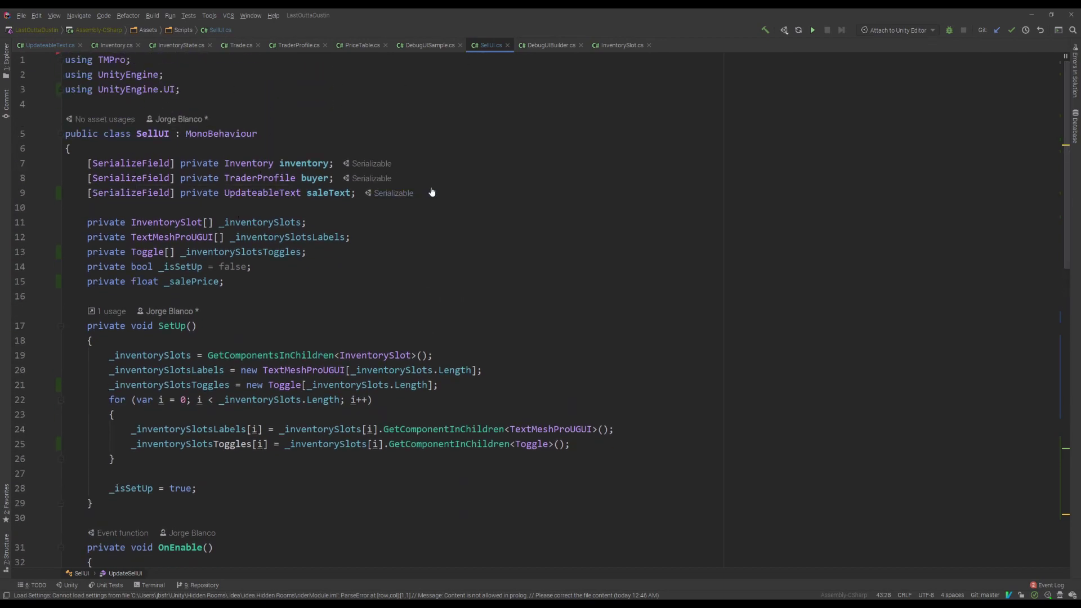
{"action": "left_click_drag", "start_coordinate": [87, 193], "coordinate": [425, 205]}
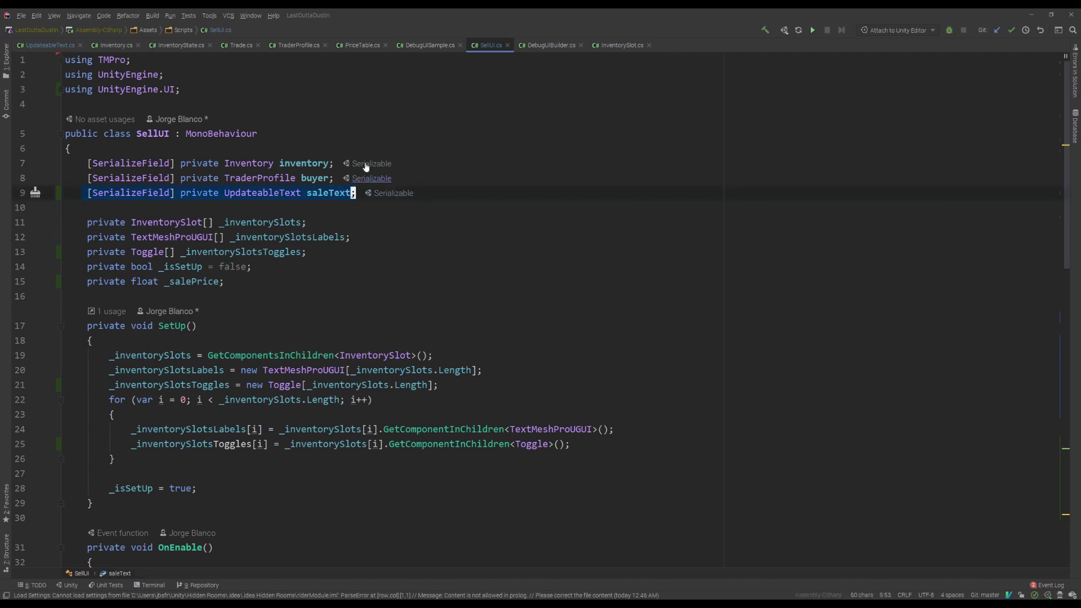
- Highlight the private _inventorySlots, _inventorySlotsLabels and _inventorySlotsToggles array declarations in the SellUI script
{"action": "scroll", "coordinate": [308, 229], "scroll_direction": "down", "scroll_amount": 3}
{"action": "scroll", "coordinate": [309, 229], "scroll_direction": "down", "scroll_amount": 1}
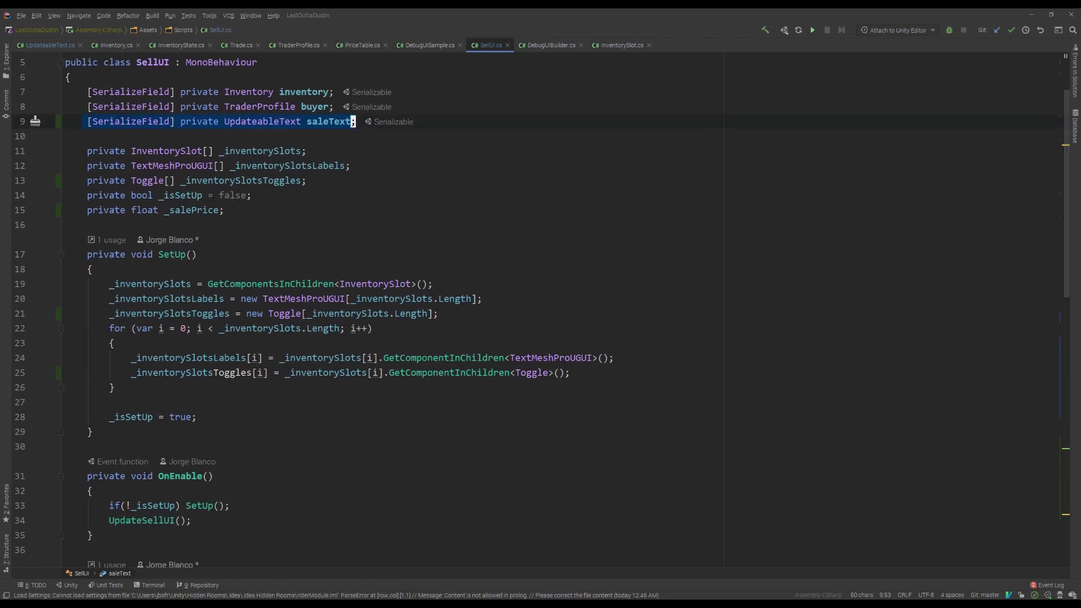
{"action": "left_click_drag", "start_coordinate": [324, 177], "coordinate": [88, 151]}
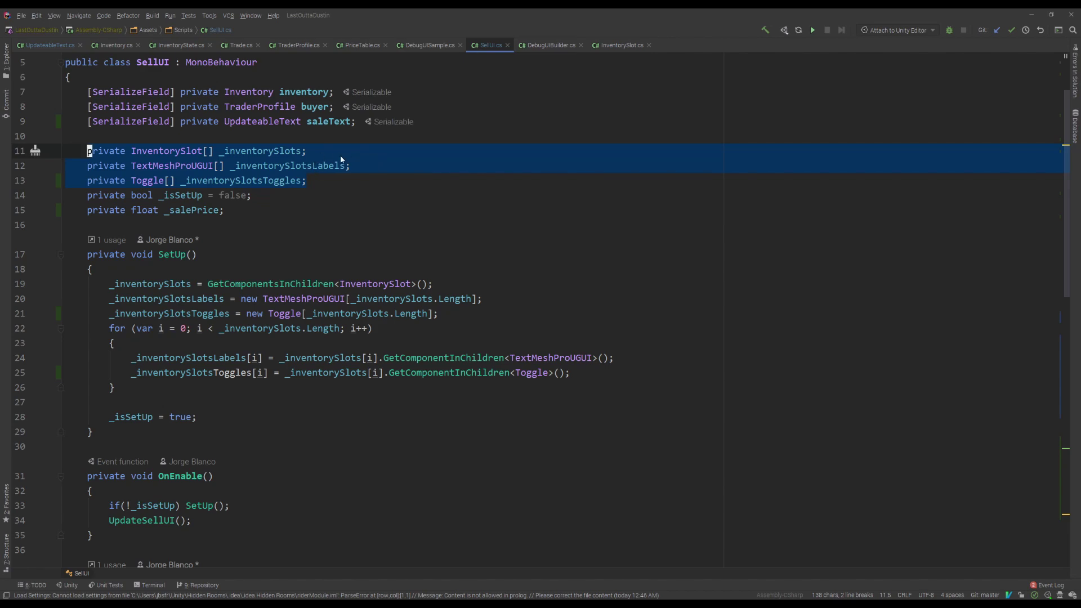
- Switch back to Unity and examine the Text Mesh Pro UGUI component on the first slot's Label
{"action": "key", "text": "alt+Tab"}
{"action": "left_click", "coordinate": [668, 109]}
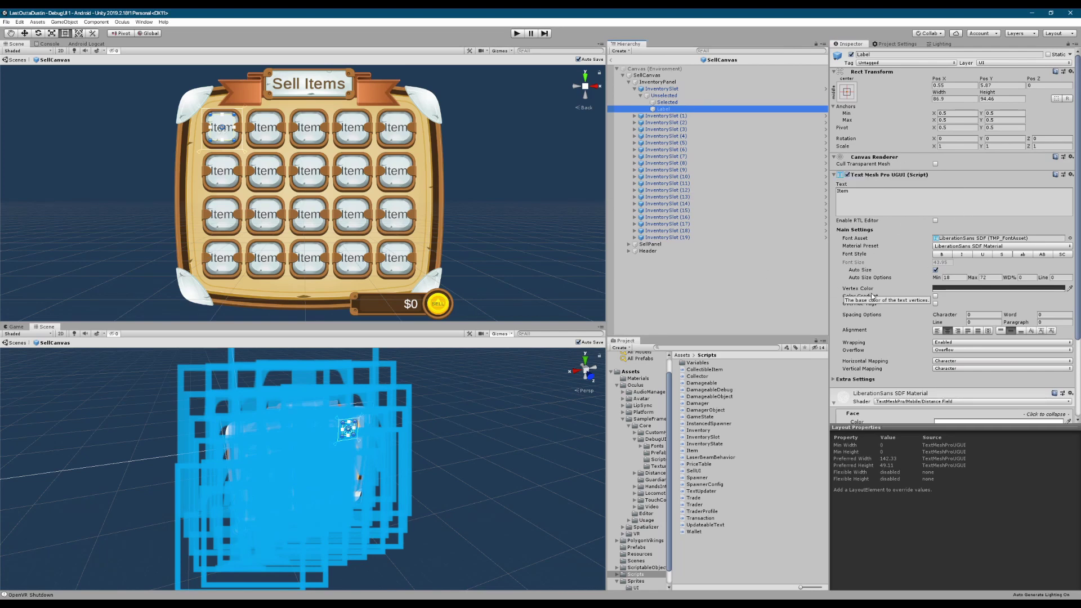
{"action": "scroll", "coordinate": [872, 296], "scroll_direction": "down", "scroll_amount": 3}
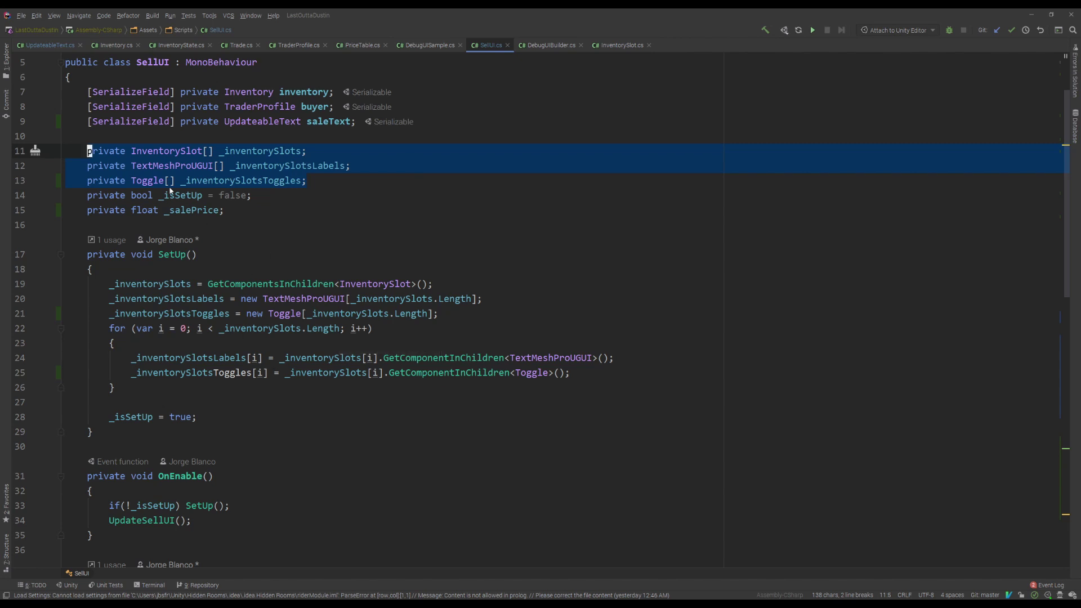
- Examine the _isSetUp flag and highlight the body of the SetUp method in the SellUI script
{"action": "left_click", "coordinate": [176, 195]}
{"action": "scroll", "coordinate": [175, 196], "scroll_direction": "down", "scroll_amount": 1}
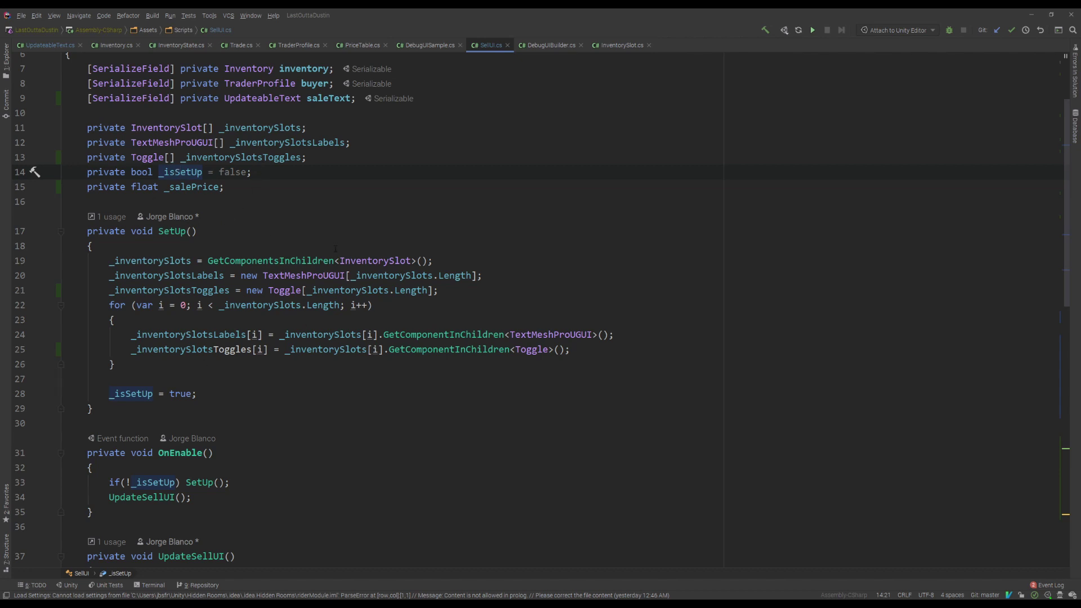
{"action": "scroll", "coordinate": [216, 349], "scroll_direction": "down", "scroll_amount": 1}
{"action": "left_click_drag", "start_coordinate": [88, 221], "coordinate": [108, 368]}
- Highlight the statement in SetUp that fills _inventorySlots with GetComponentsInChildren<InventorySlot>()
{"action": "left_click", "coordinate": [119, 295]}
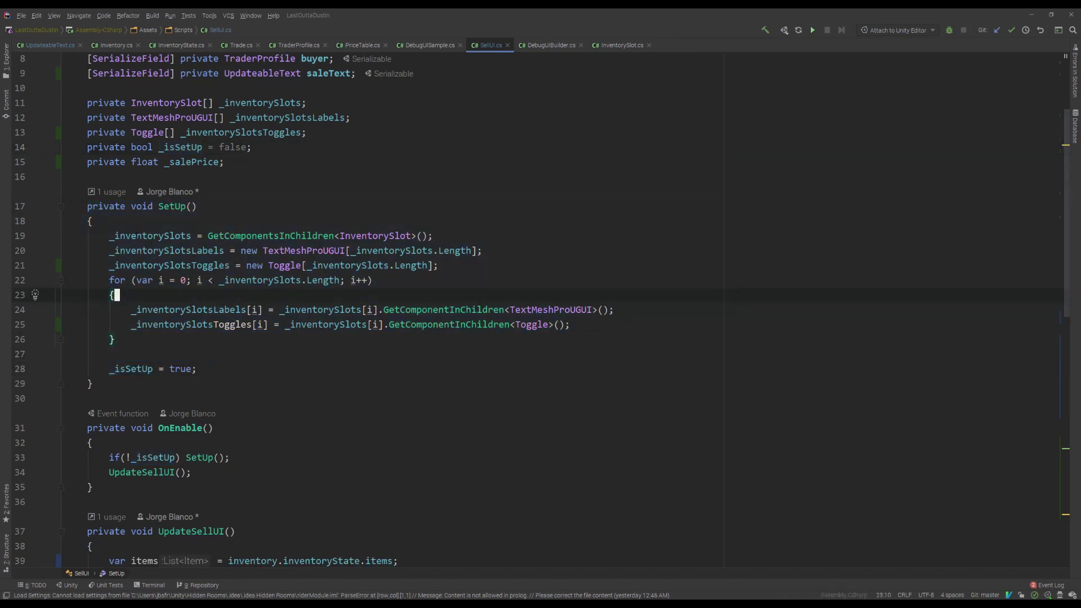
{"action": "key", "text": "Up"}
{"action": "key", "text": "Up"}
{"action": "key", "text": "Up"}
{"action": "key", "text": "Up"}
{"action": "key", "text": "ctrl+w"}
{"action": "key", "text": "ctrl+w"}
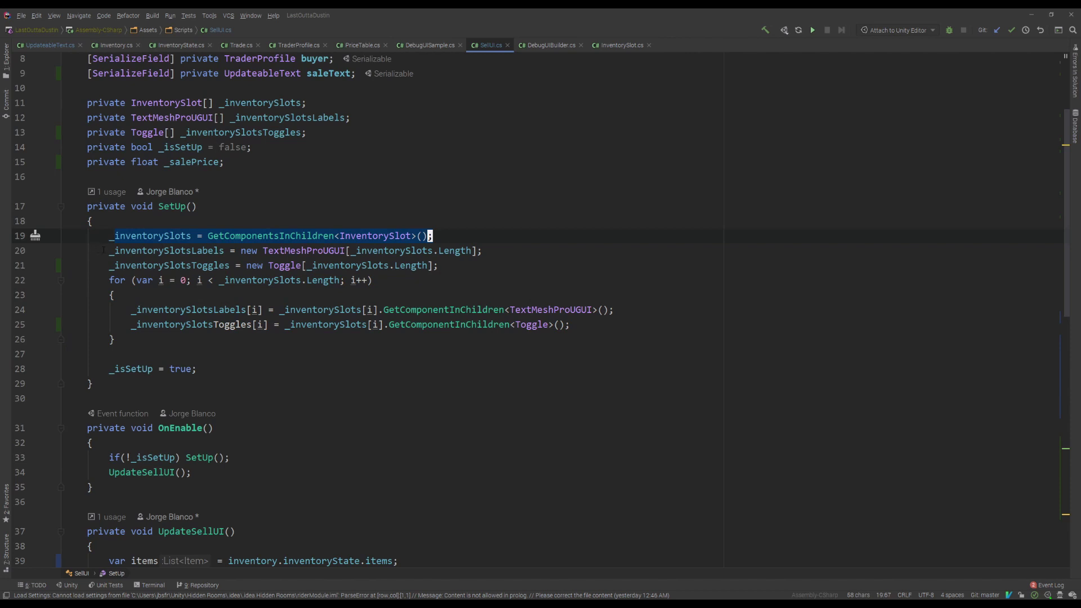
- Highlight SetUp's label and toggle array allocations and the for loop that fills both arrays from the inventory slots
{"action": "left_click_drag", "start_coordinate": [107, 250], "coordinate": [438, 265]}
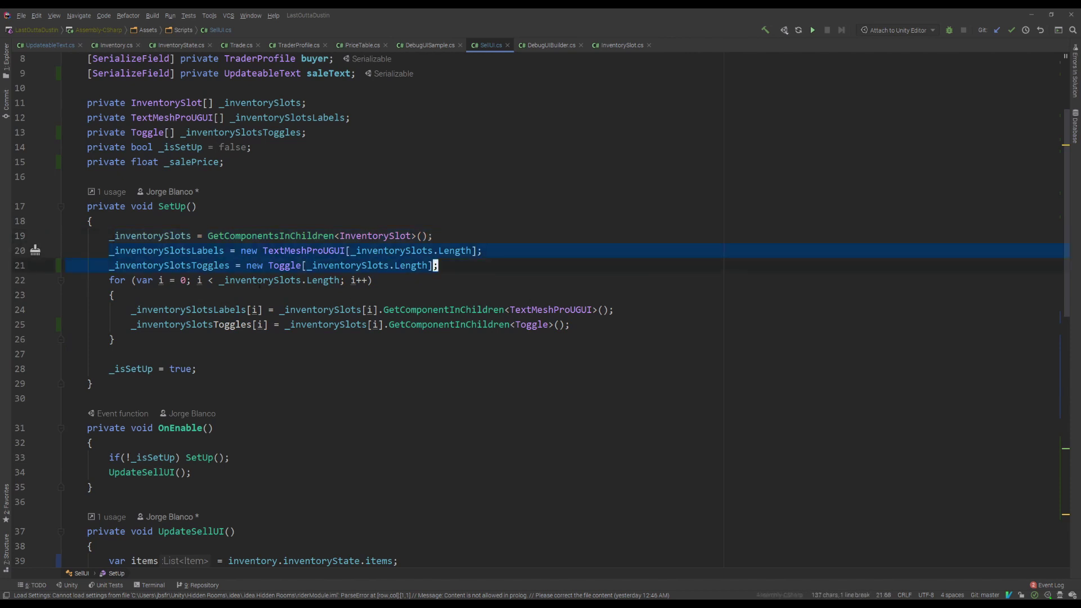
{"action": "left_click", "coordinate": [109, 279]}
{"action": "left_click_drag", "start_coordinate": [109, 280], "coordinate": [201, 358]}
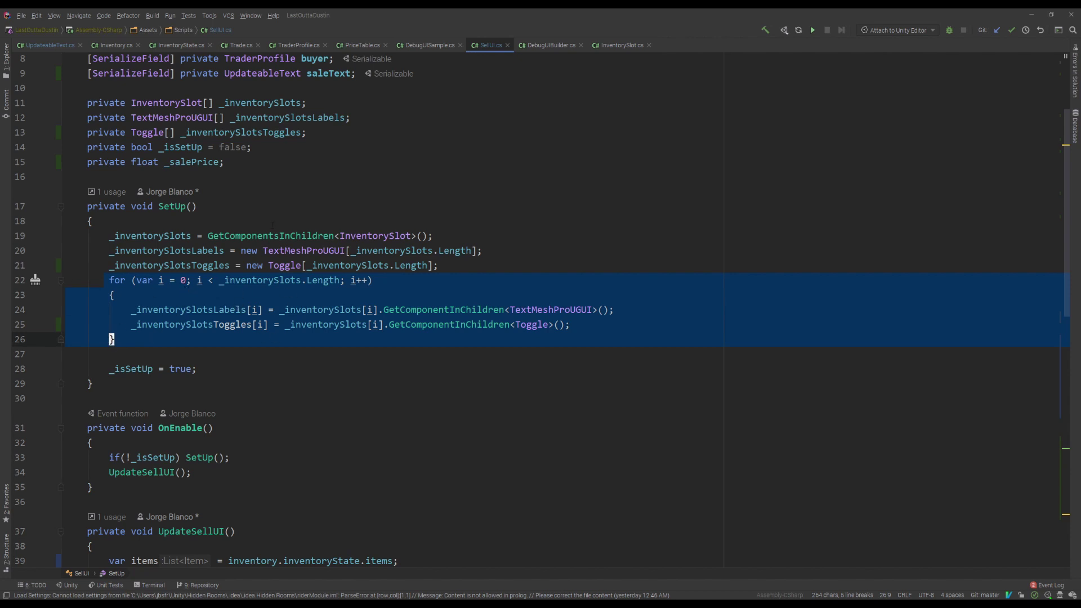
- Highlight the private float _salePrice declaration above the SetUp method
{"action": "scroll", "coordinate": [267, 289], "scroll_direction": "down", "scroll_amount": 1}
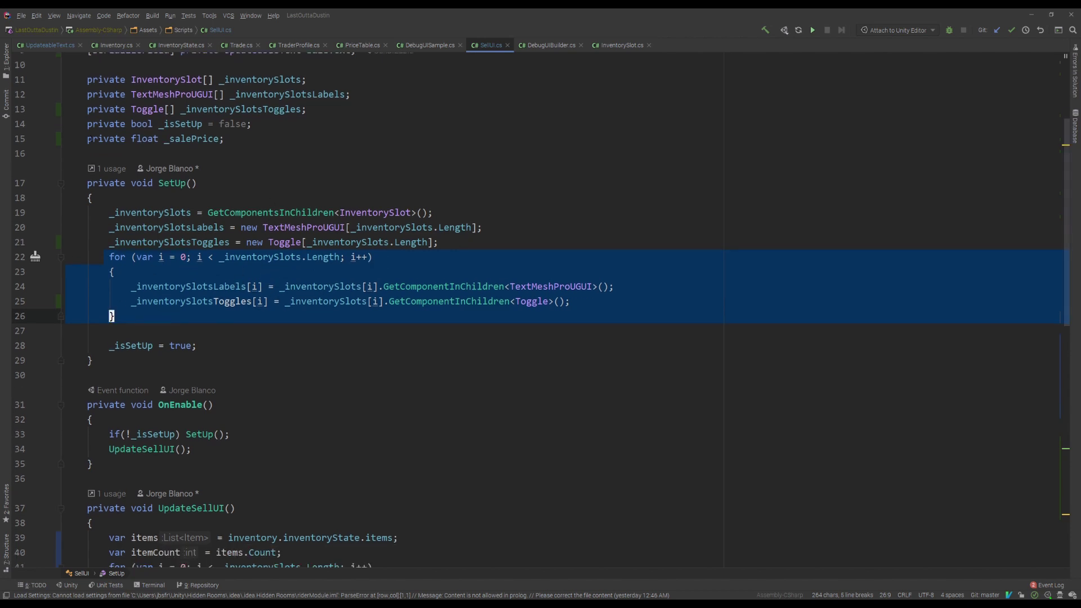
{"action": "left_click", "coordinate": [203, 138]}
{"action": "key", "text": "ctrl+w"}
{"action": "key", "text": "ctrl+w"}
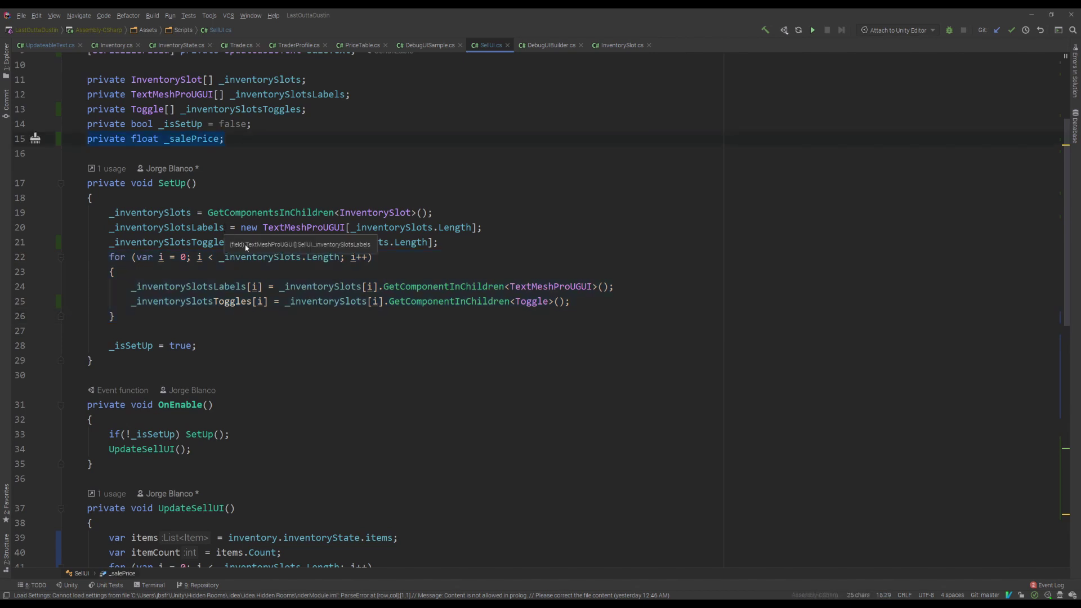
- Highlight the whole OnEnable method, which calls SetUp and UpdateSellUI
{"action": "scroll", "coordinate": [303, 294], "scroll_direction": "down", "scroll_amount": 5}
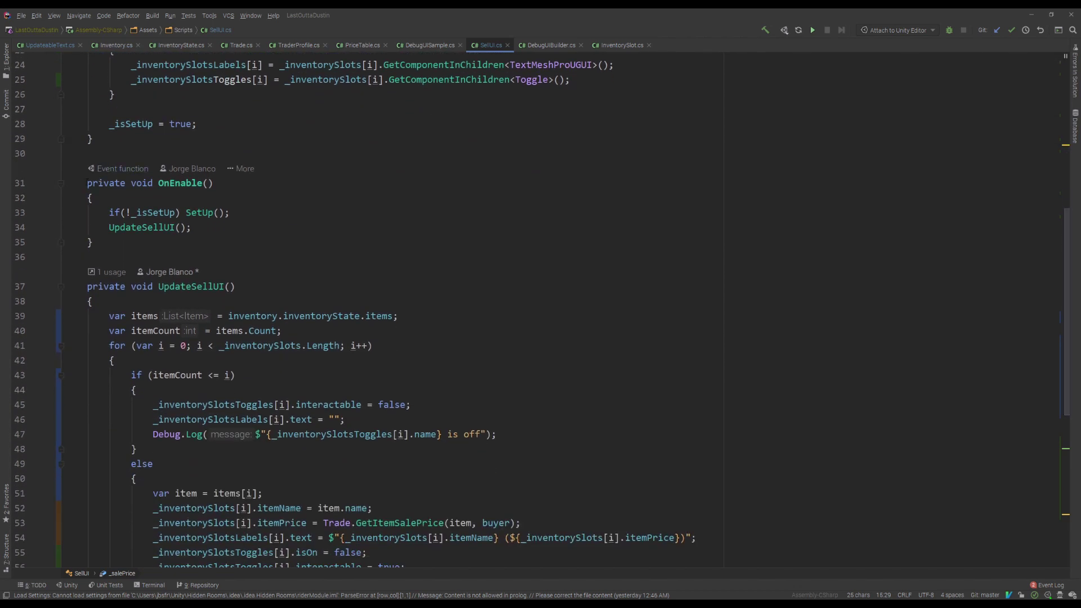
{"action": "left_click_drag", "start_coordinate": [87, 183], "coordinate": [93, 242]}
{"action": "scroll", "coordinate": [249, 261], "scroll_direction": "down", "scroll_amount": 1}
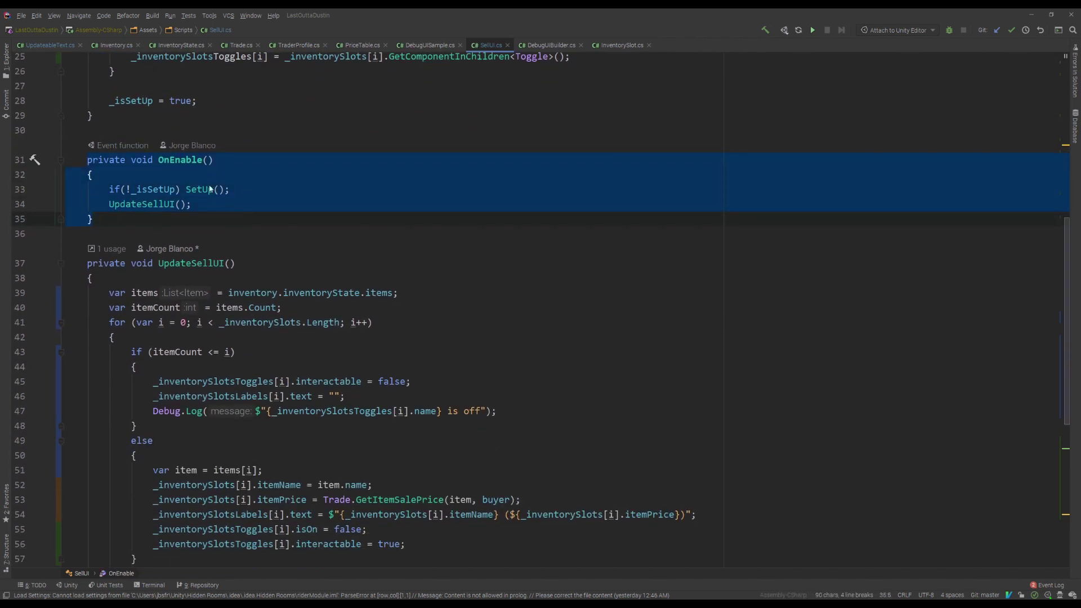
{"action": "left_click", "coordinate": [181, 213]}
- Highlight the items and itemCount variable declarations at the start of UpdateSellUI
{"action": "scroll", "coordinate": [181, 214], "scroll_direction": "down", "scroll_amount": 2}
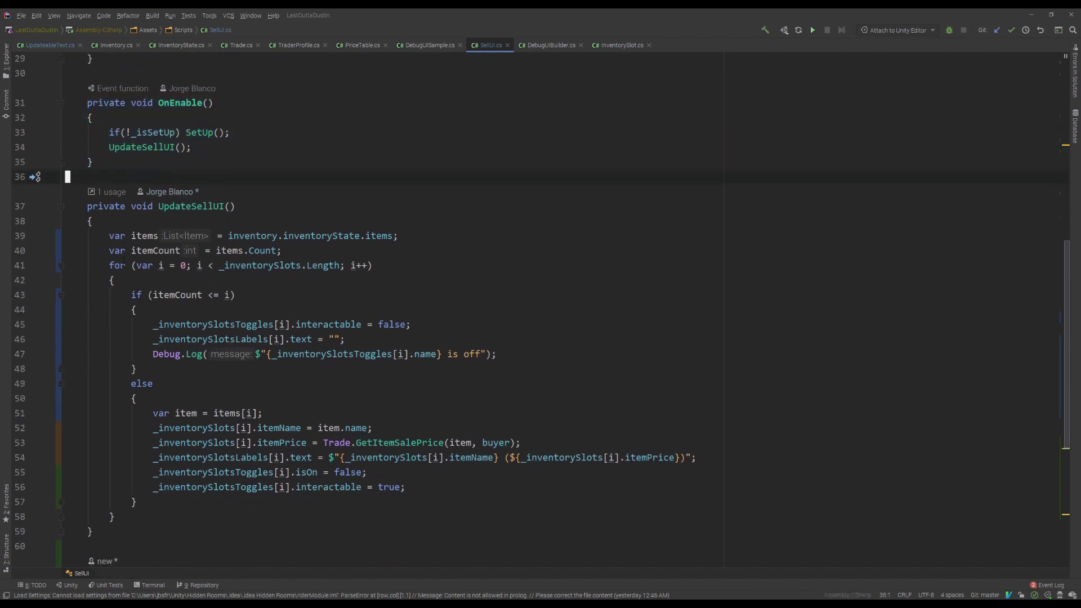
{"action": "scroll", "coordinate": [335, 311], "scroll_direction": "down", "scroll_amount": 1}
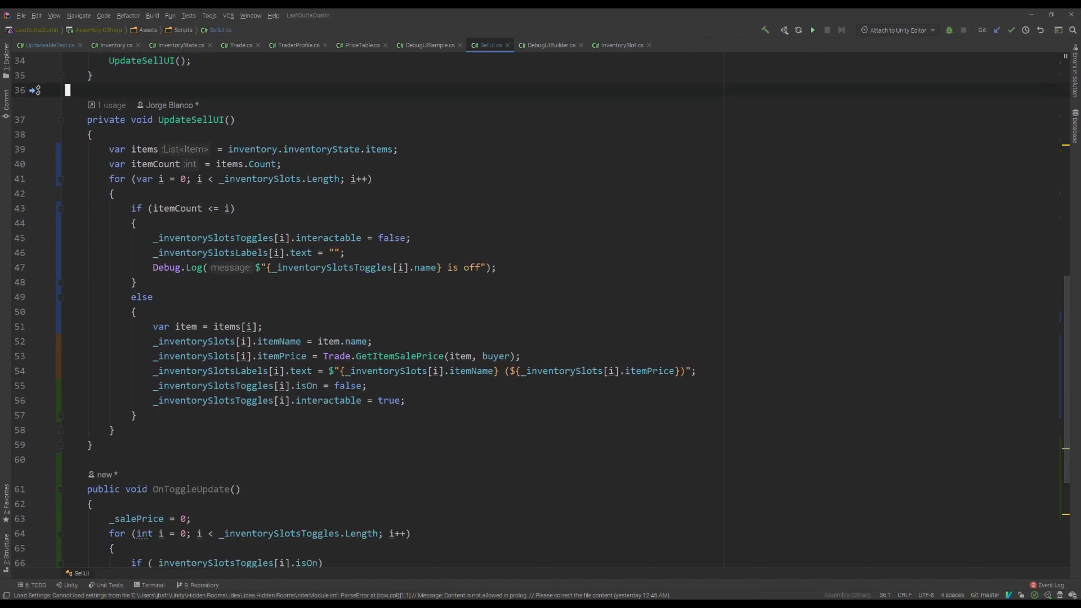
{"action": "left_click_drag", "start_coordinate": [103, 149], "coordinate": [279, 164]}
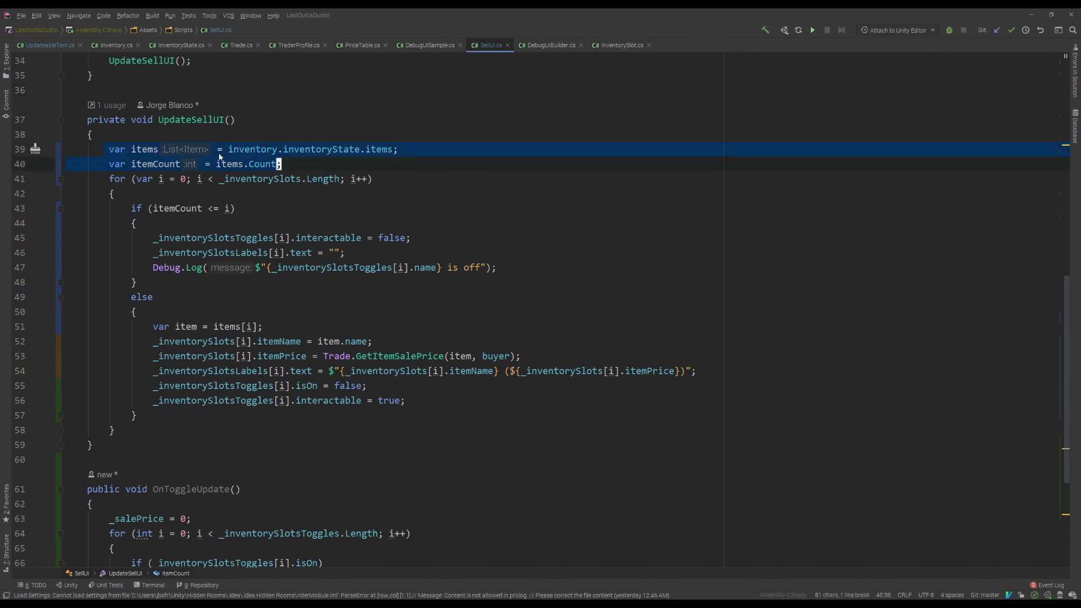
{"action": "left_click", "coordinate": [440, 149]}
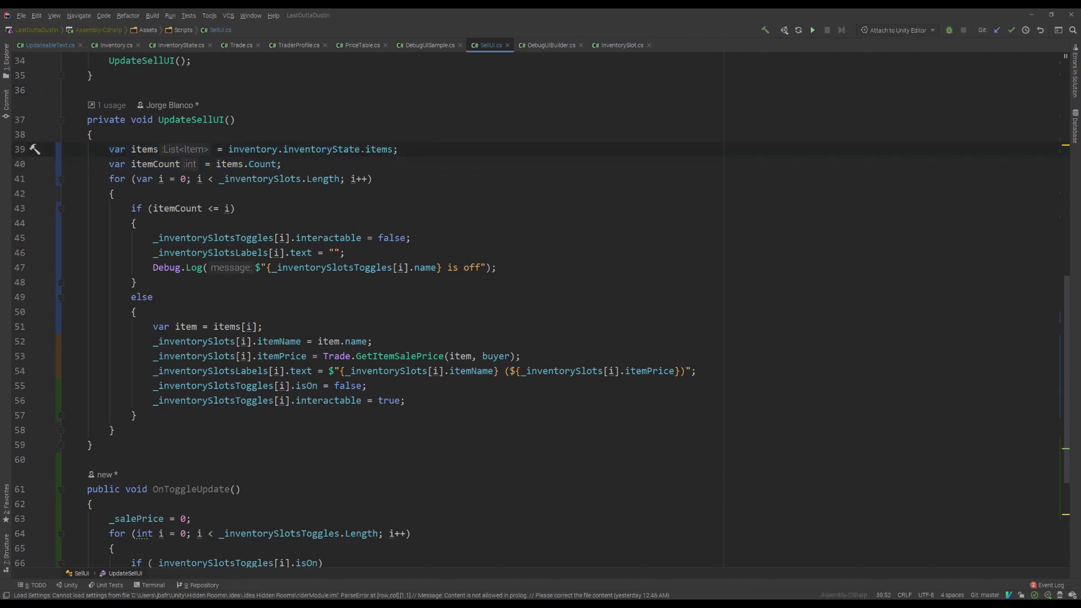
{"action": "left_click_drag", "start_coordinate": [108, 163], "coordinate": [292, 164]}
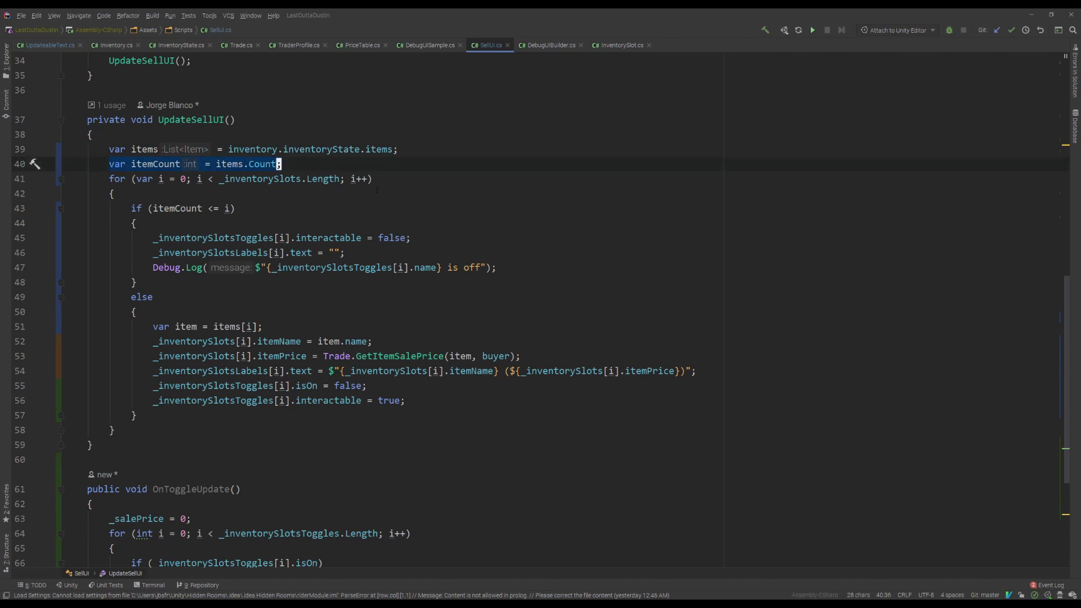
{"action": "scroll", "coordinate": [278, 139], "scroll_direction": "down", "scroll_amount": 1}
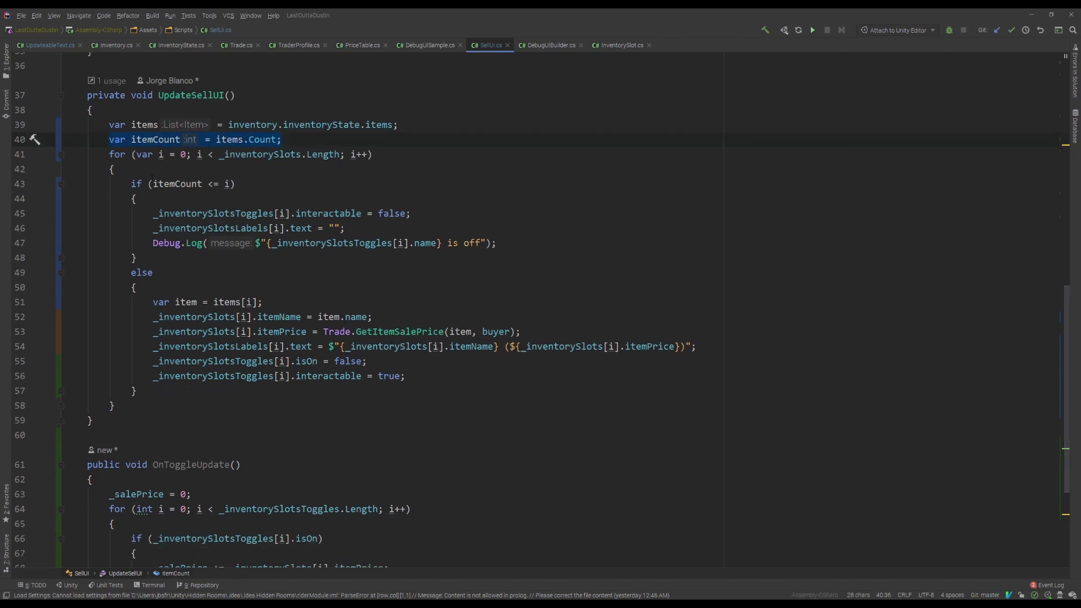
- Highlight UpdateSellUI's inventoryState.items source, its for loop header and the itemCount <= i block that handles empty slots
{"action": "left_click_drag", "start_coordinate": [131, 184], "coordinate": [133, 198]}
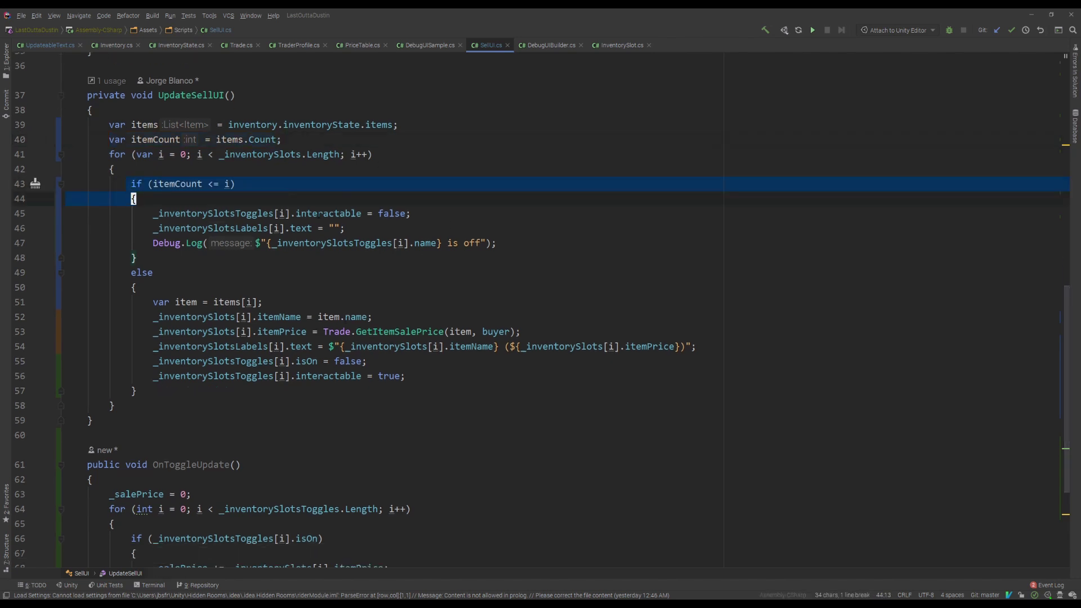
{"action": "left_click_drag", "start_coordinate": [228, 125], "coordinate": [397, 124]}
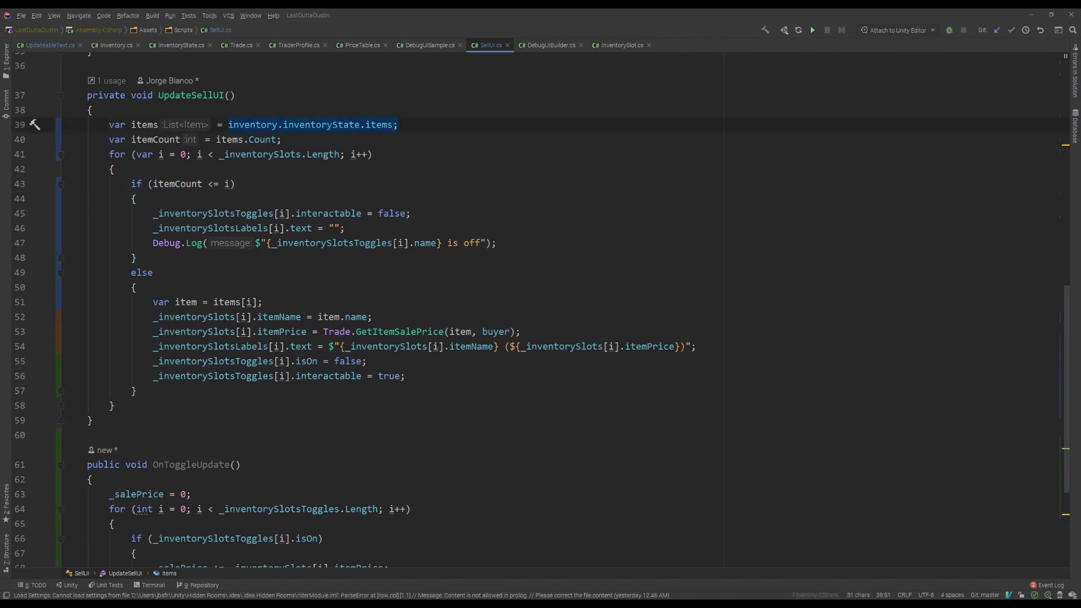
{"action": "left_click_drag", "start_coordinate": [104, 155], "coordinate": [370, 154]}
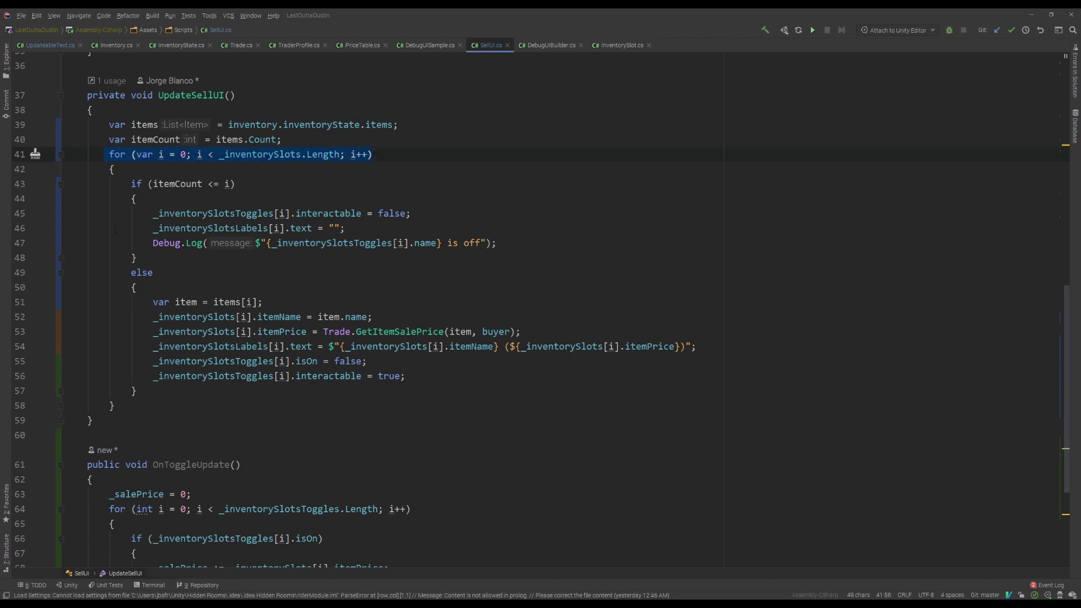
{"action": "scroll", "coordinate": [369, 155], "scroll_direction": "down", "scroll_amount": 1}
{"action": "left_click_drag", "start_coordinate": [131, 160], "coordinate": [160, 234]}
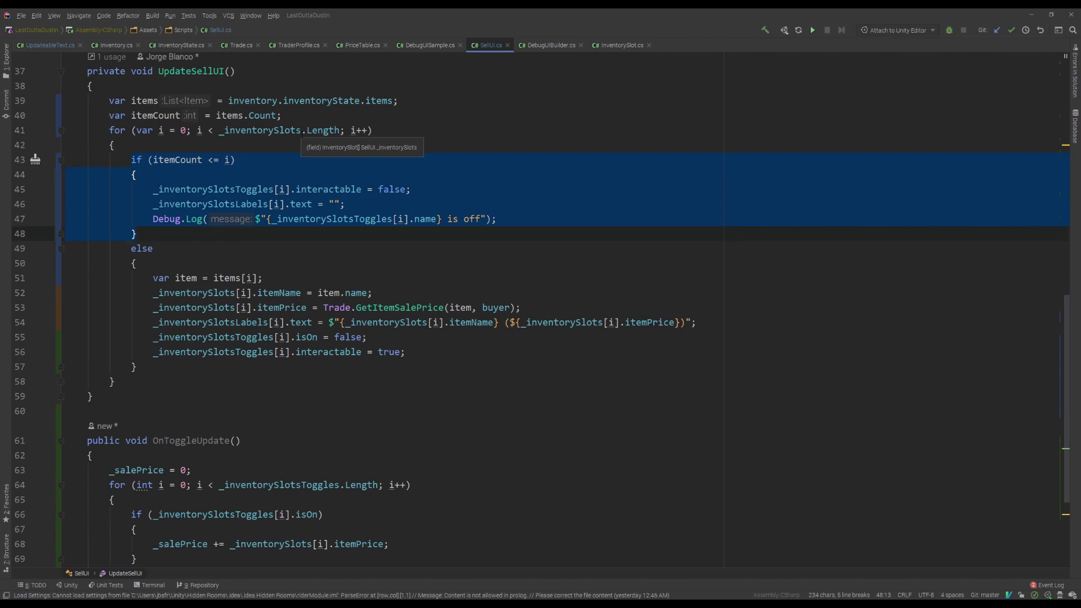
- Remove the Debug.Log "is off" line from the itemCount <= i block in UpdateSellUI
{"action": "left_click", "coordinate": [233, 191]}
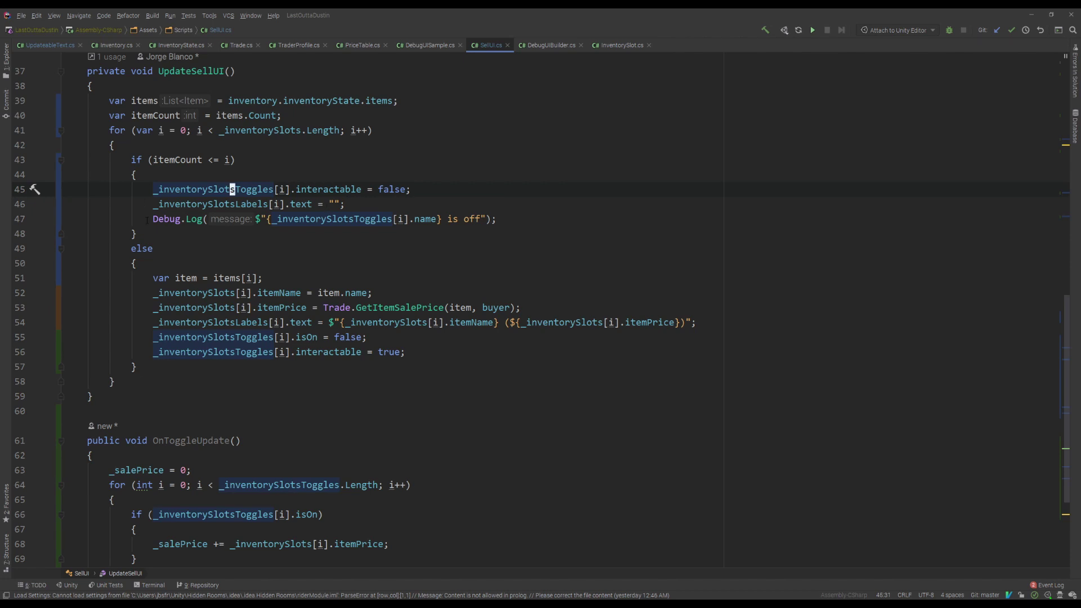
{"action": "left_click", "coordinate": [153, 219]}
{"action": "left_click", "coordinate": [414, 219], "text": "shift"}
{"action": "left_click", "coordinate": [460, 219]}
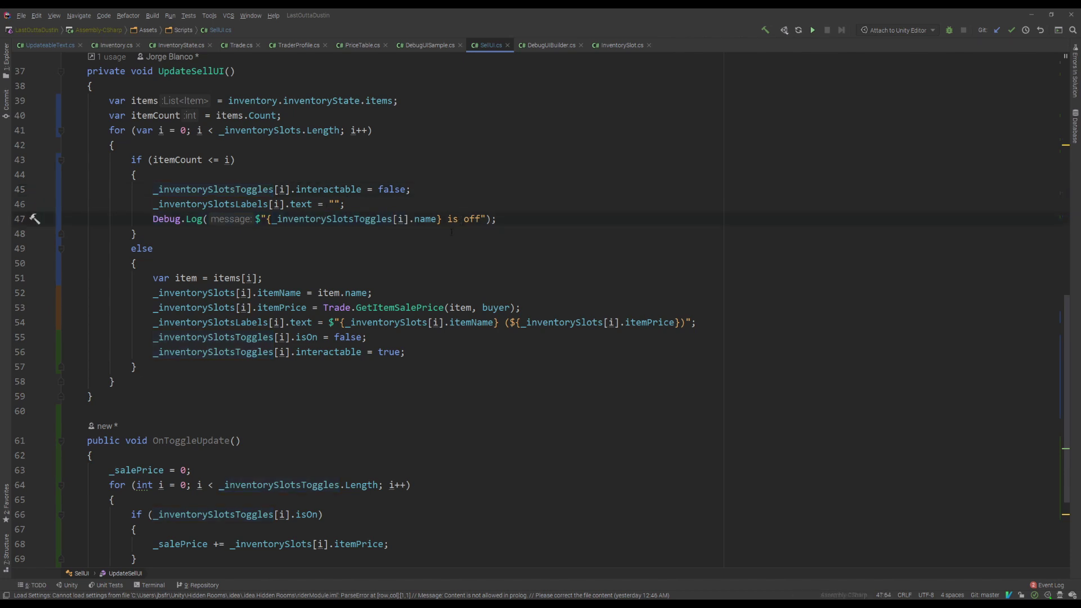
{"action": "key", "text": "ctrl+x"}
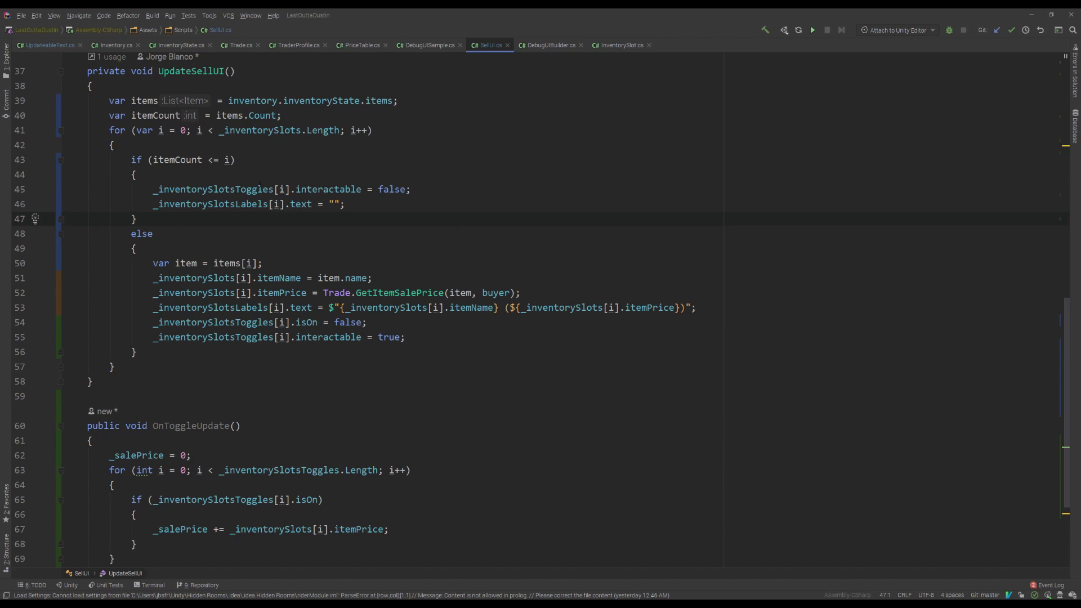
- Examine the itemCount <= i condition and highlight the var item = items[i] statement in the else block
{"action": "left_click", "coordinate": [214, 160]}
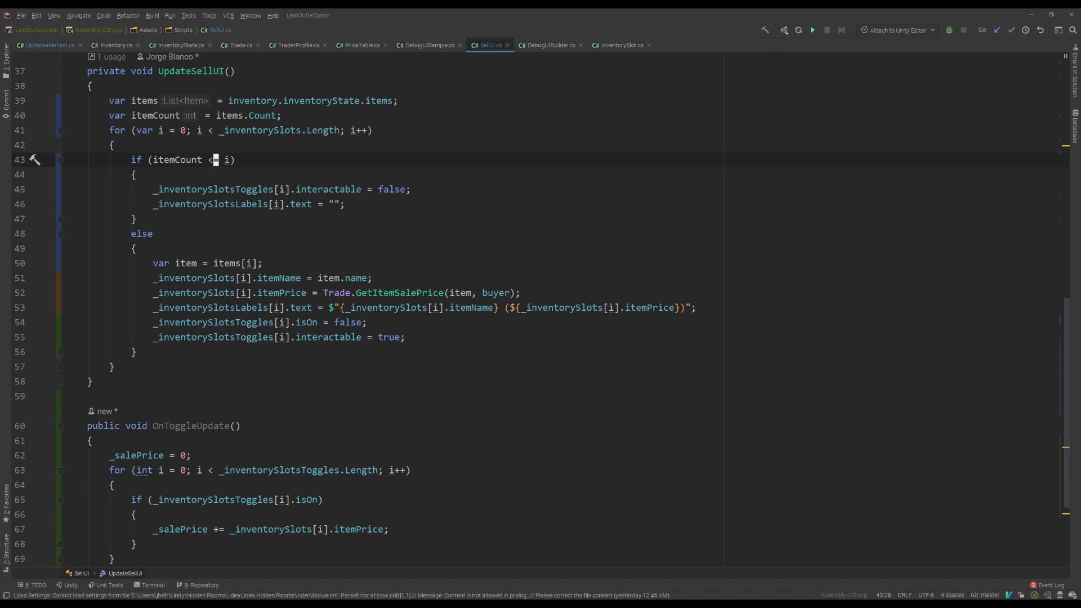
{"action": "scroll", "coordinate": [228, 304], "scroll_direction": "down", "scroll_amount": 2}
{"action": "left_click_drag", "start_coordinate": [131, 160], "coordinate": [171, 283]}
{"action": "left_click", "coordinate": [226, 189]}
{"action": "key", "text": "asciicircum"}
{"action": "key", "text": "v"}
{"action": "key", "text": "dollar"}
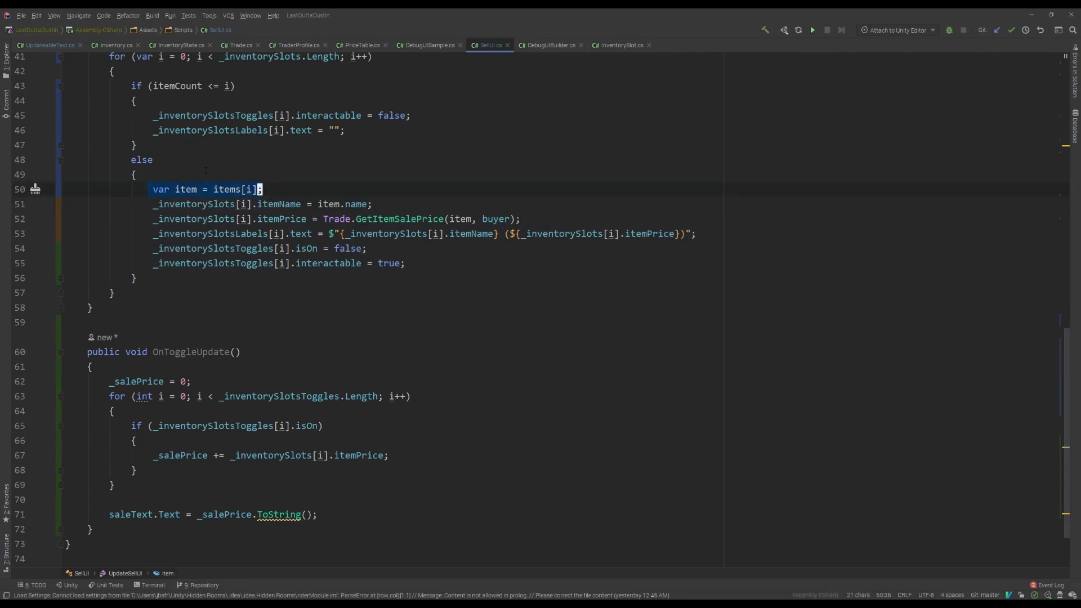
- Highlight the itemName assignment and the itemPrice assignment from Trade.GetItemSalePrice(item, buyer) in the else block
{"action": "scroll", "coordinate": [102, 92], "scroll_direction": "up", "scroll_amount": 2}
{"action": "scroll", "coordinate": [102, 91], "scroll_direction": "down", "scroll_amount": 1}
{"action": "left_click", "coordinate": [353, 251]}
{"action": "left_click", "coordinate": [260, 251]}
{"action": "key", "text": "v"}
{"action": "key", "text": "e"}
{"action": "key", "text": "e"}
{"action": "key", "text": "e"}
{"action": "key", "text": "e"}
{"action": "key", "text": "e"}
{"action": "left_click_drag", "start_coordinate": [257, 265], "coordinate": [507, 265]}
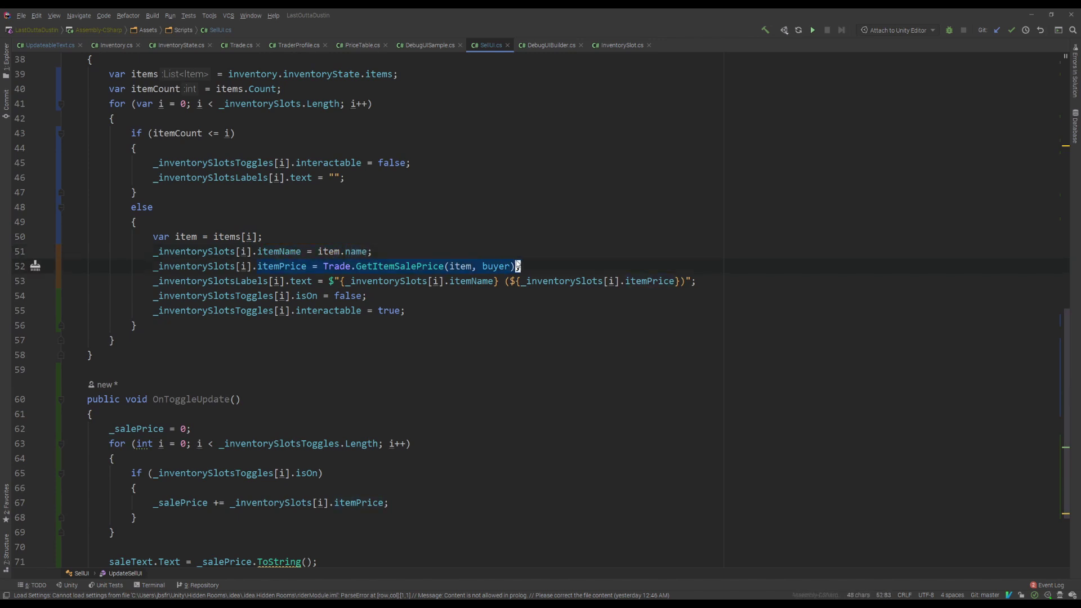
- Highlight the label text assignment that combines each slot's itemName and itemPrice
{"action": "scroll", "coordinate": [310, 248], "scroll_direction": "down", "scroll_amount": 1}
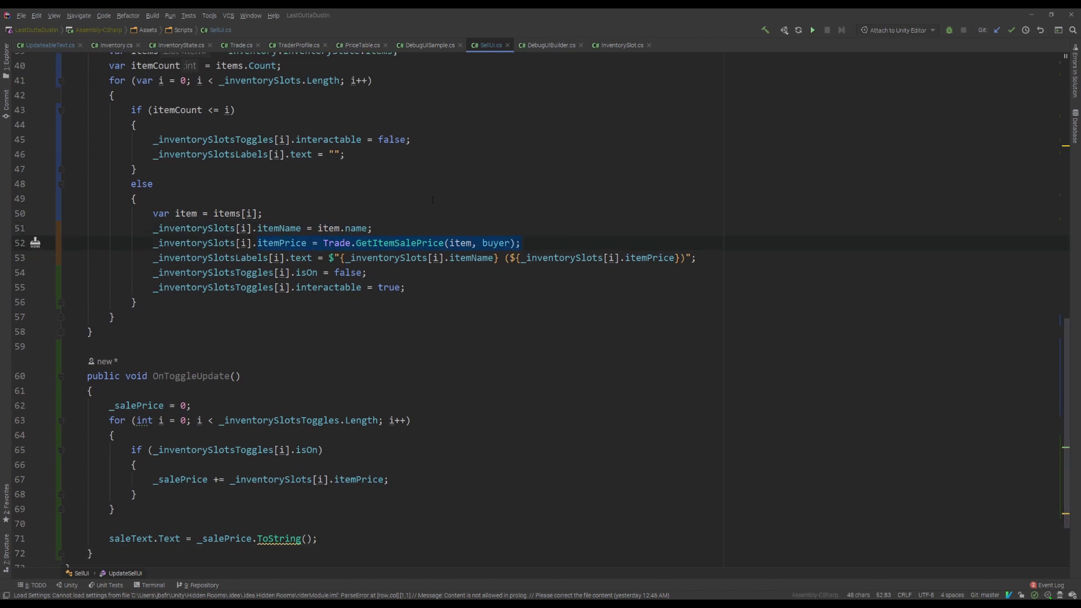
{"action": "scroll", "coordinate": [312, 218], "scroll_direction": "down", "scroll_amount": 2}
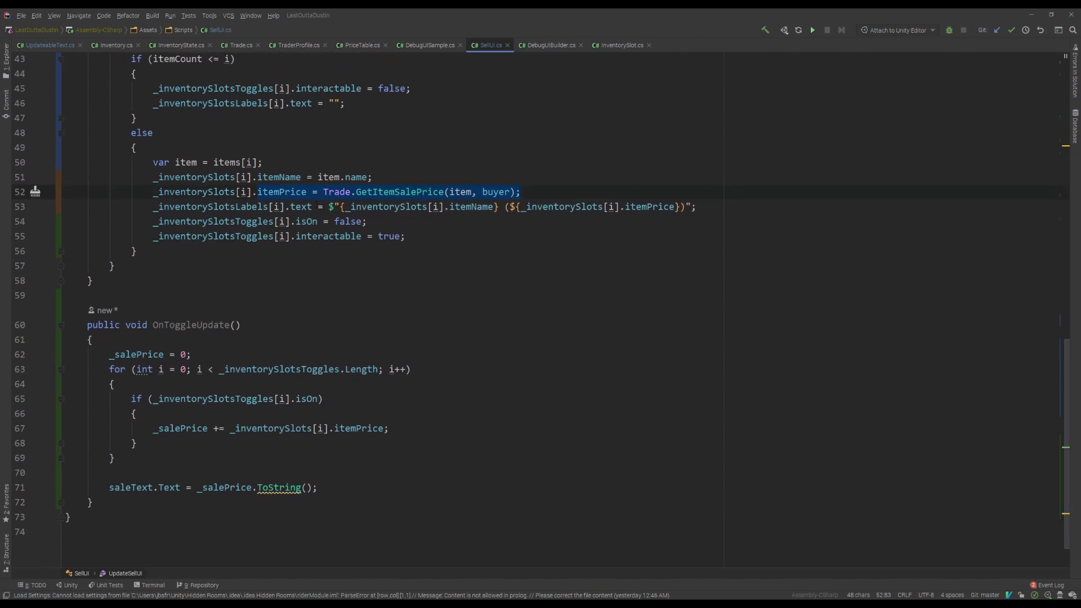
{"action": "left_click_drag", "start_coordinate": [290, 207], "coordinate": [687, 207]}
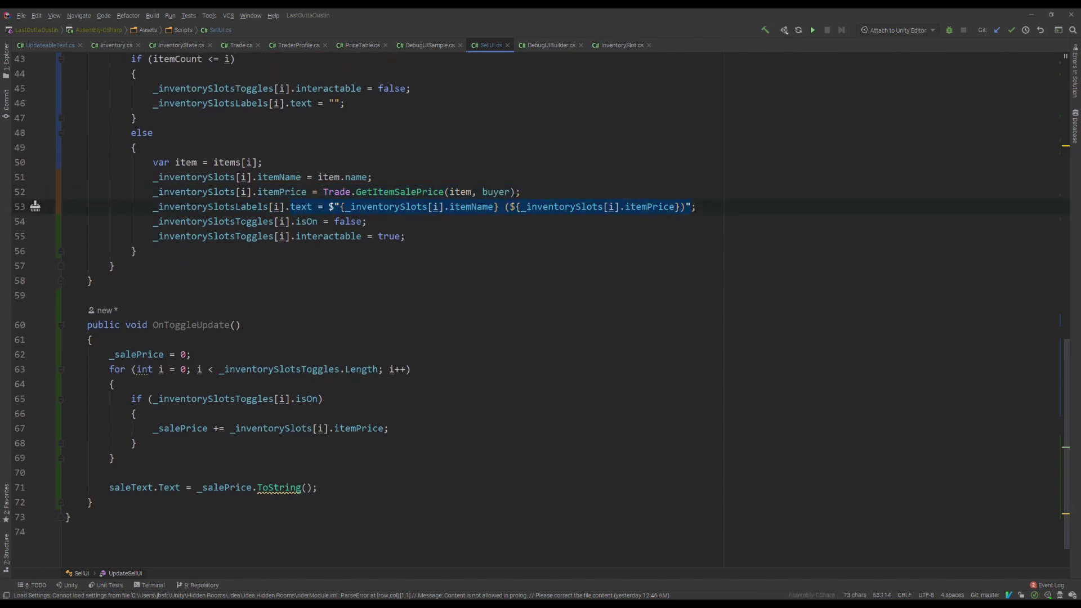
- Highlight the toggle's isOn = false assignment and review it against the rest of UpdateSellUI
{"action": "scroll", "coordinate": [315, 197], "scroll_direction": "down", "scroll_amount": 1}
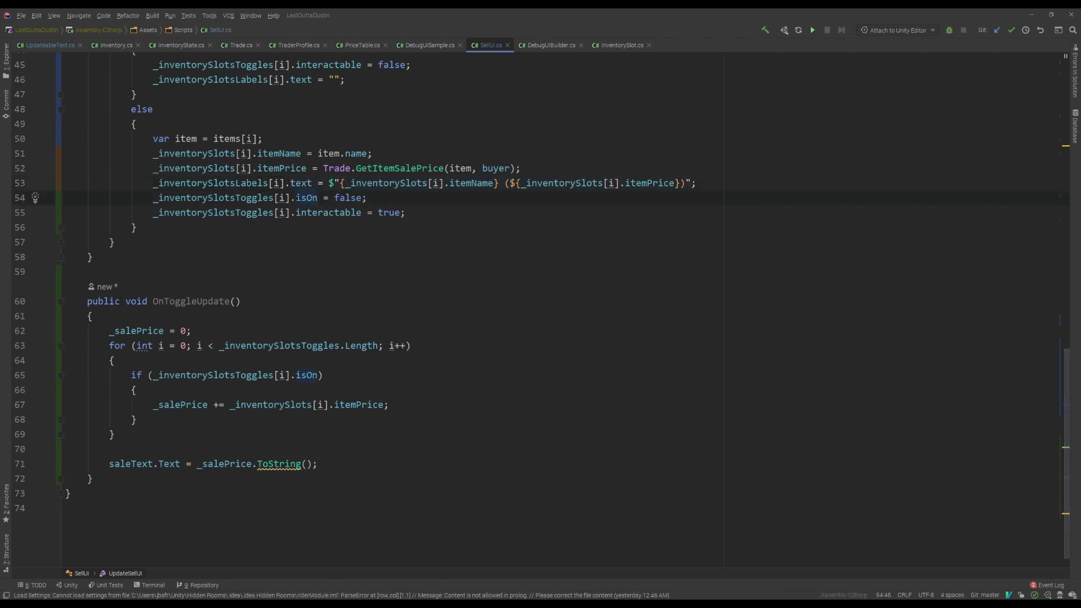
{"action": "left_click_drag", "start_coordinate": [297, 197], "coordinate": [367, 198]}
{"action": "key", "text": "shift+Left"}
{"action": "scroll", "coordinate": [267, 252], "scroll_direction": "up", "scroll_amount": 3}
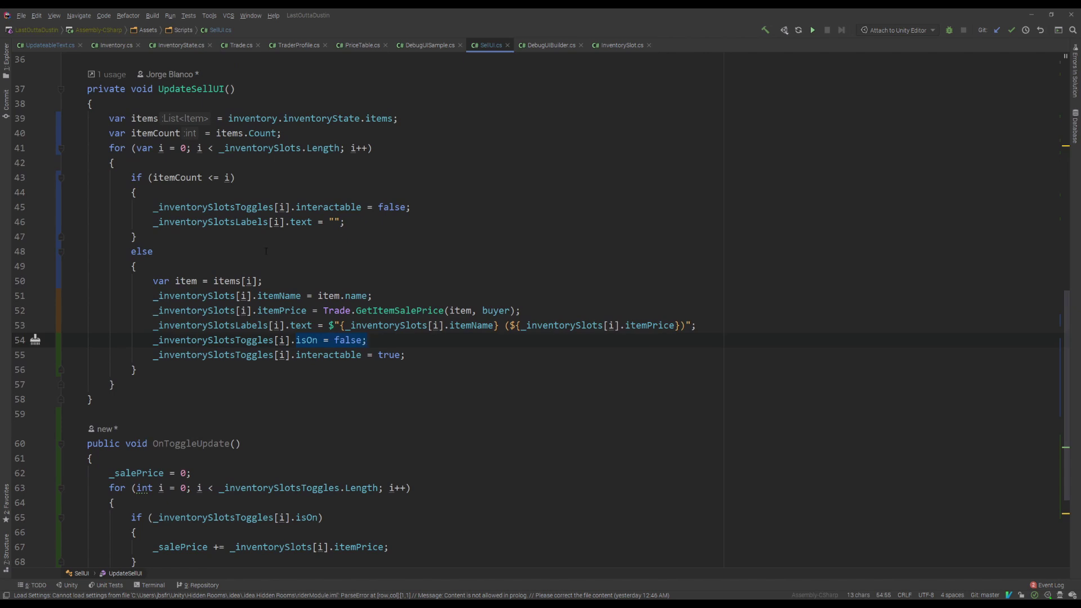
{"action": "scroll", "coordinate": [332, 301], "scroll_direction": "down", "scroll_amount": 2}
{"action": "scroll", "coordinate": [338, 290], "scroll_direction": "down", "scroll_amount": 1}
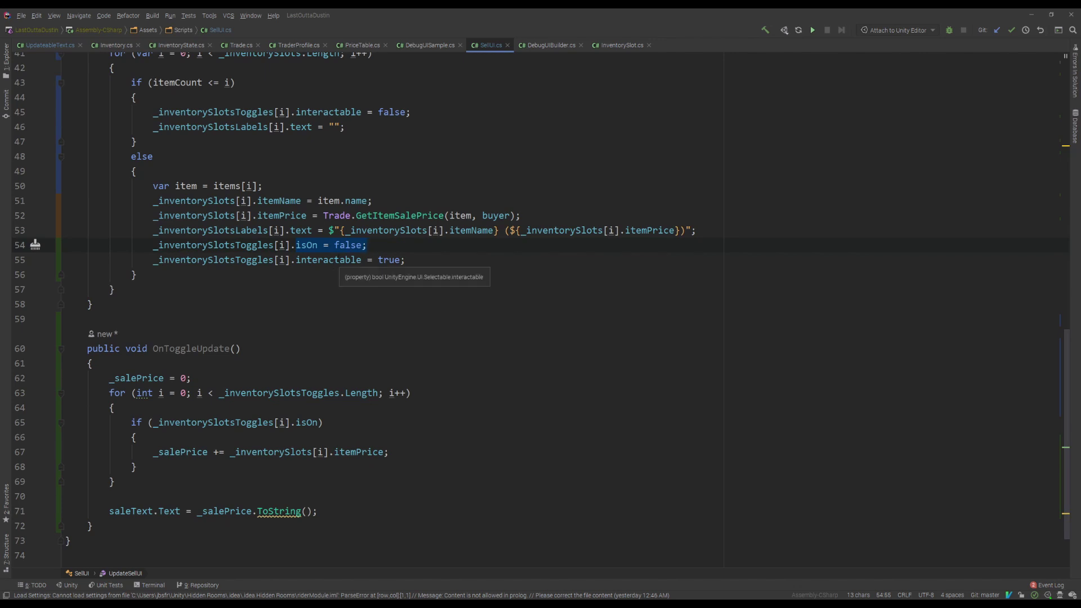
- Compare the interactable settings in both branches of UpdateSellUI and highlight interactable = true in the else block
{"action": "left_click", "coordinate": [326, 260]}
{"action": "scroll", "coordinate": [326, 260], "scroll_direction": "up", "scroll_amount": 3}
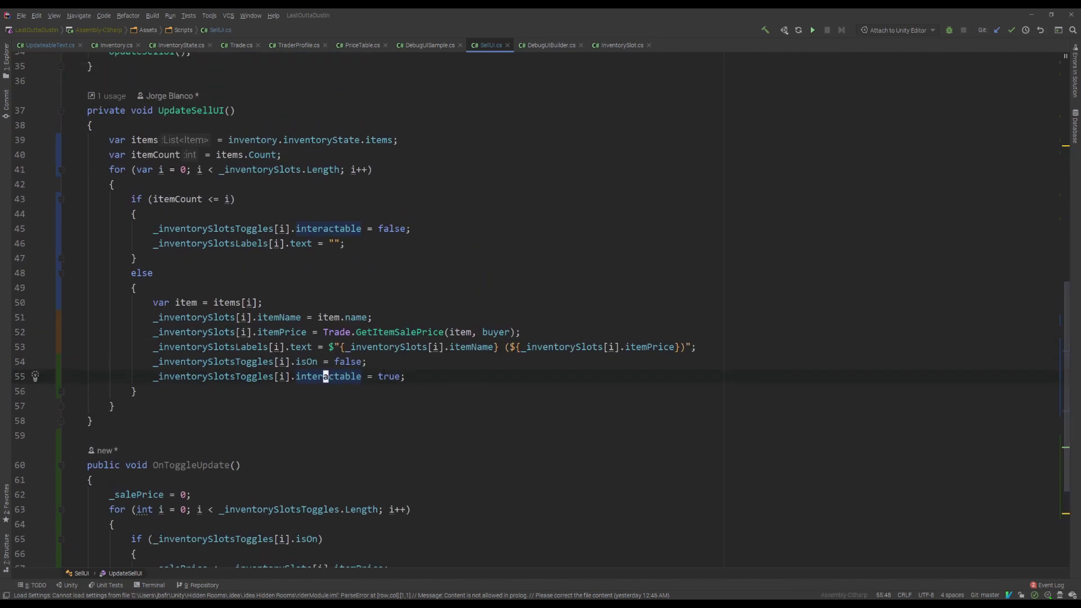
{"action": "scroll", "coordinate": [541, 310], "scroll_direction": "down", "scroll_amount": 2}
{"action": "left_click", "coordinate": [315, 327]}
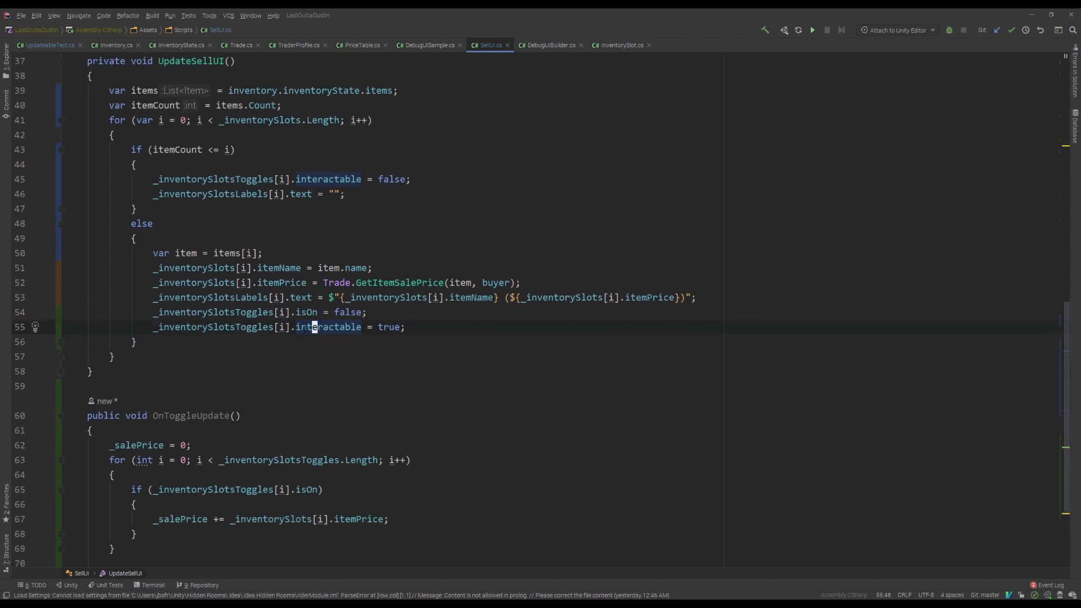
{"action": "double_click", "coordinate": [314, 327]}
{"action": "left_click", "coordinate": [417, 326], "text": "shift"}
- Locate the OnToggleUpdate method and check its hookup in the On Value Changed event of the first slot's Unselected toggle in Unity
{"action": "scroll", "coordinate": [524, 244], "scroll_direction": "down", "scroll_amount": 4}
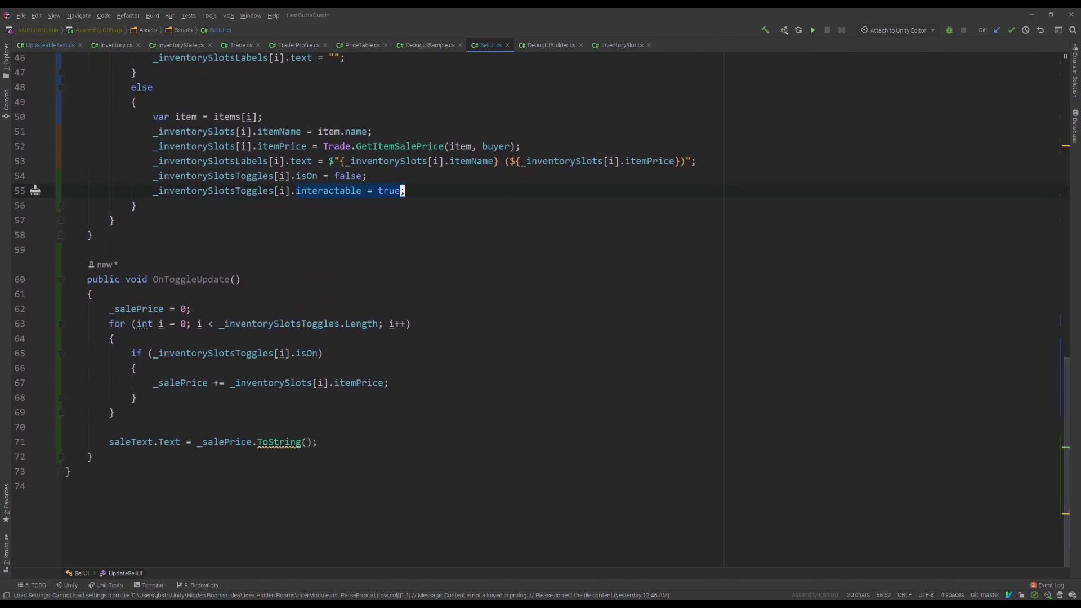
{"action": "left_click", "coordinate": [197, 279]}
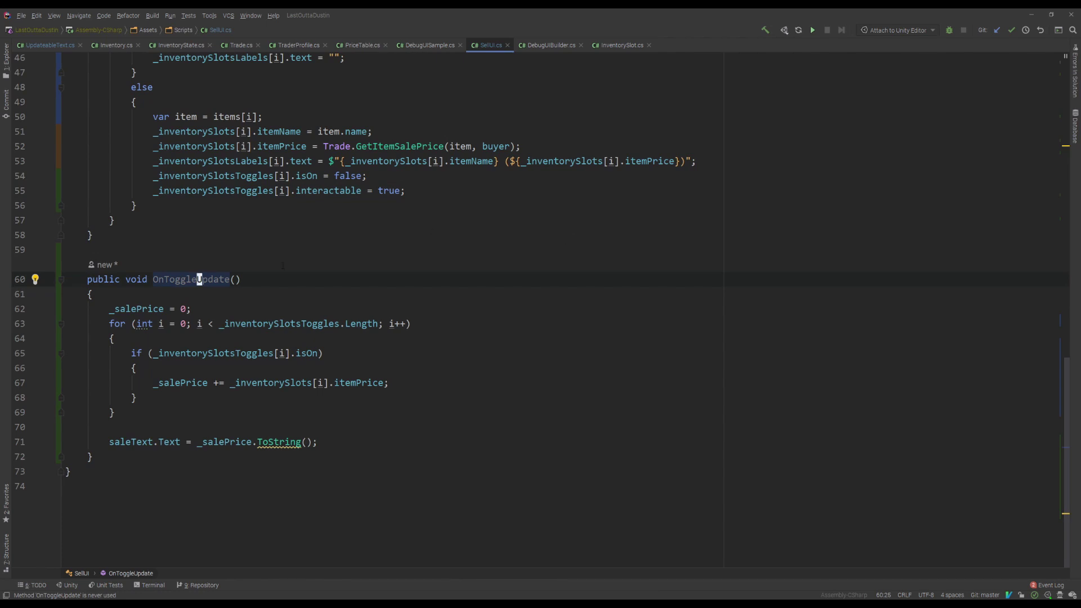
{"action": "key", "text": "alt+Tab"}
{"action": "left_click", "coordinate": [665, 109]}
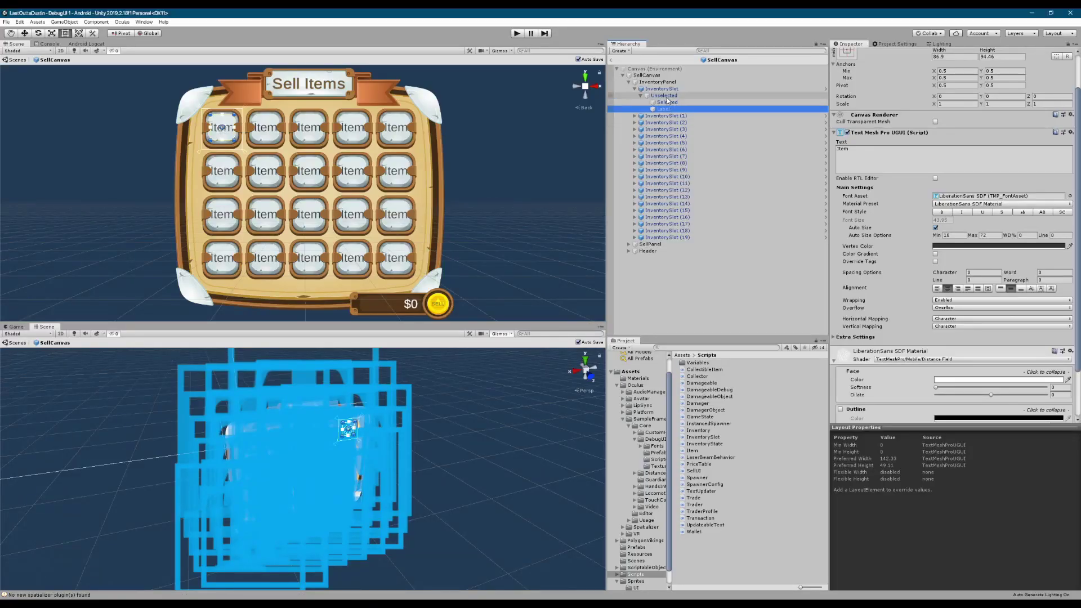
{"action": "left_click", "coordinate": [665, 96]}
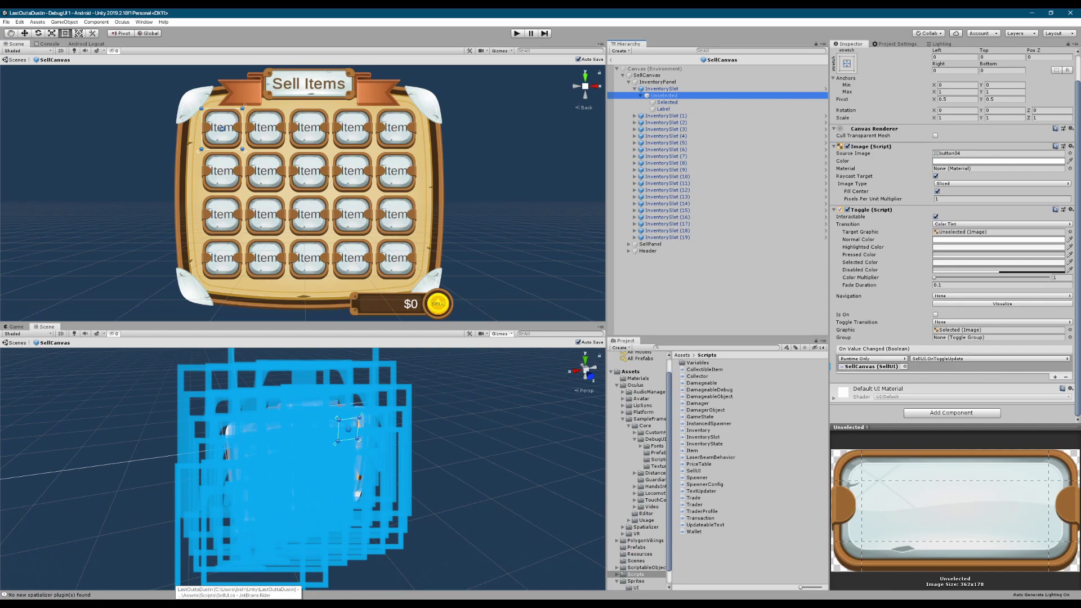
{"action": "key", "text": "alt+Tab"}
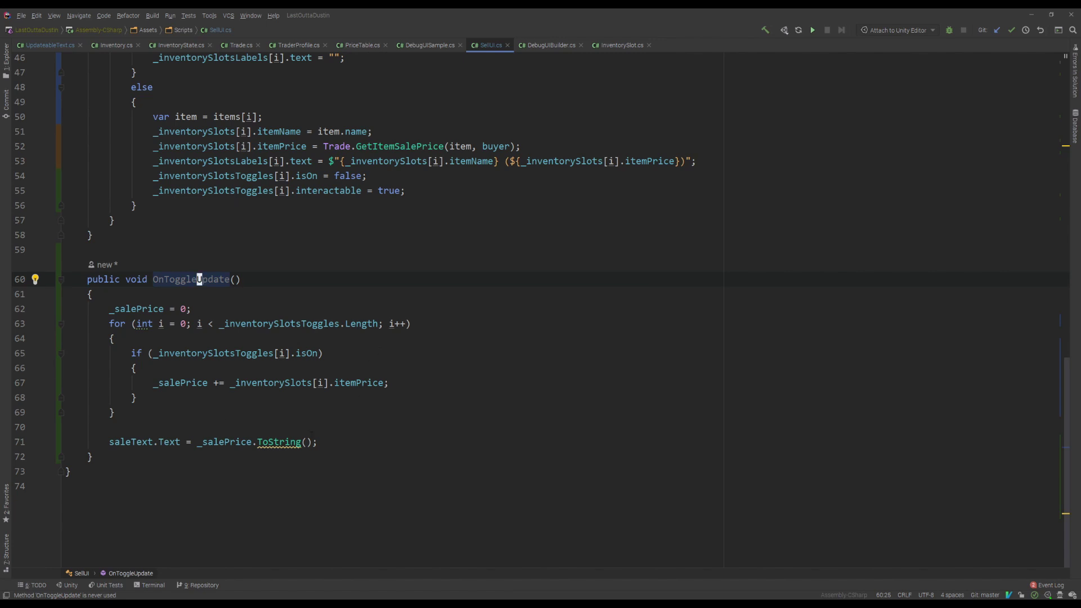
- Highlight the isOn check in OnToggleUpdate and the statement adding each slot's itemPrice to _salePrice
{"action": "double_click", "coordinate": [313, 353]}
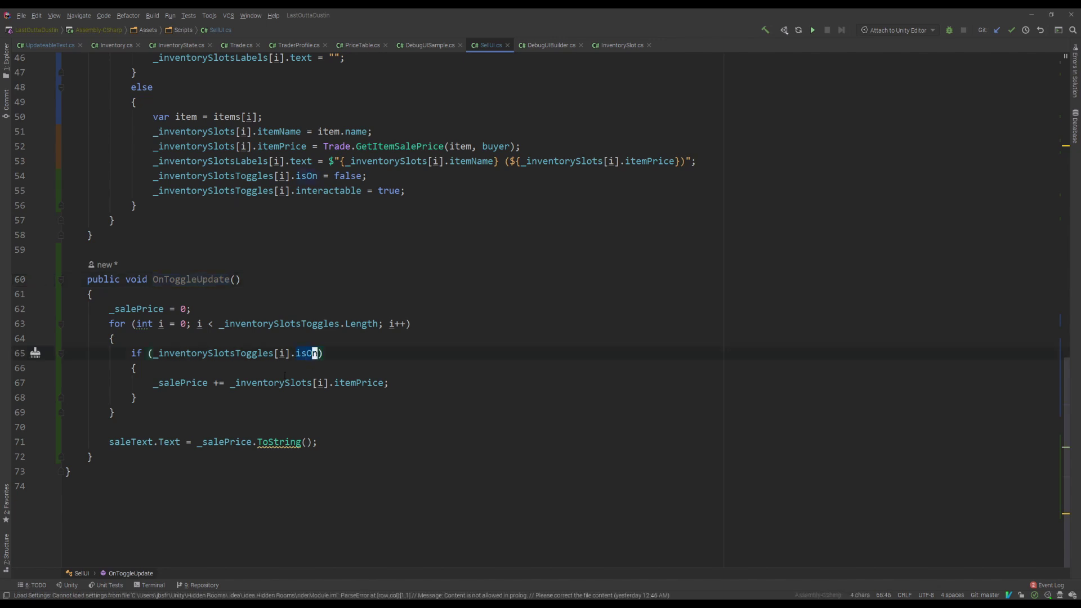
{"action": "left_click", "coordinate": [167, 387]}
{"action": "key", "text": "ctrl+w"}
{"action": "key", "text": "ctrl+w"}
{"action": "key", "text": "ctrl+w"}
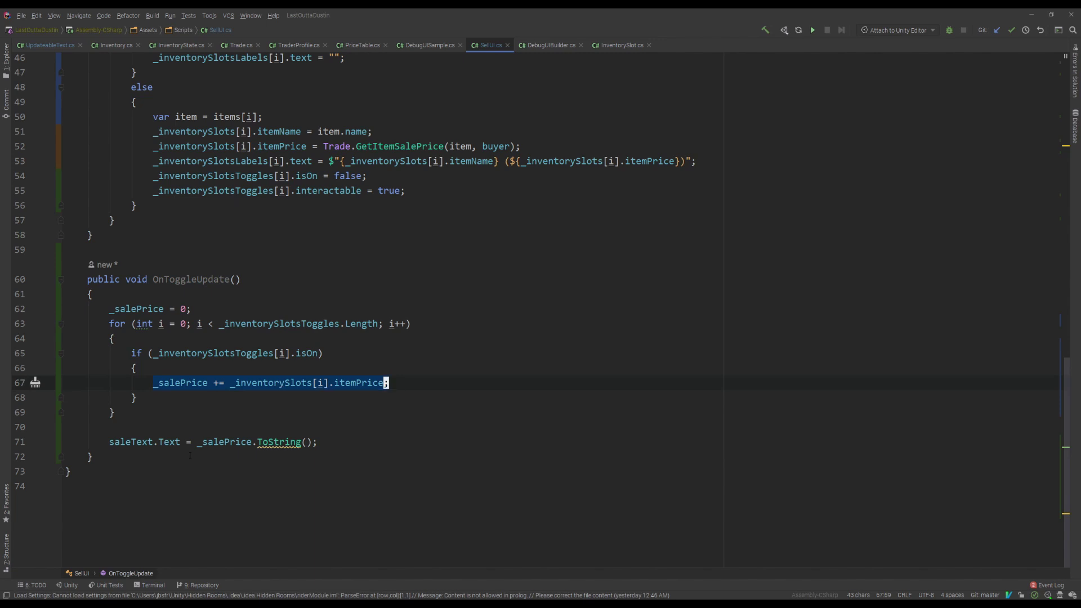
- Highlight the saleText.Text assignment and the uses of _salePrice in OnToggleUpdate
{"action": "left_click_drag", "start_coordinate": [110, 441], "coordinate": [230, 442]}
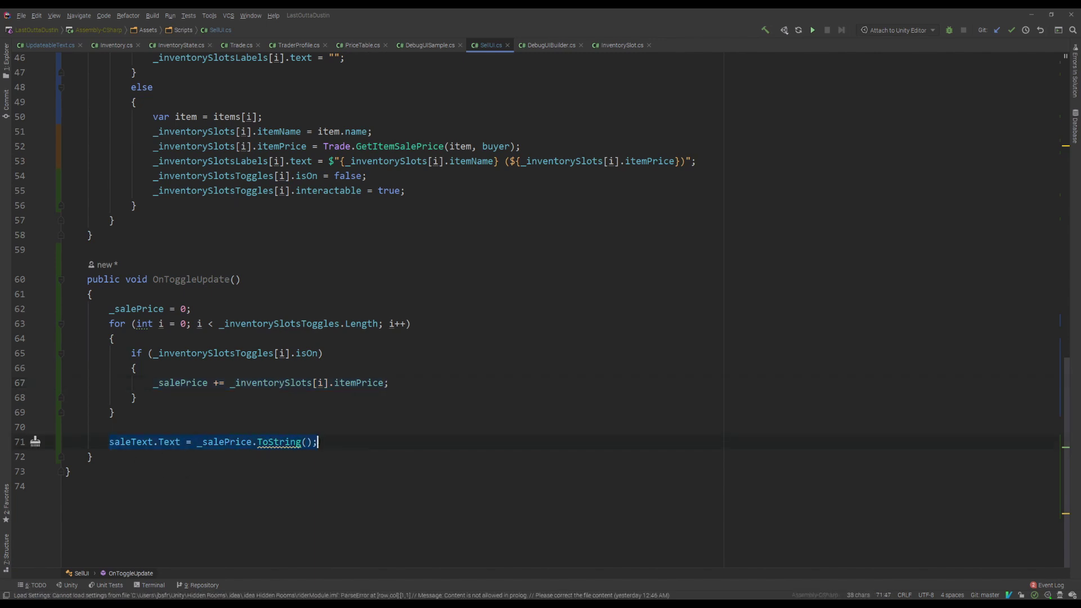
{"action": "double_click", "coordinate": [248, 441]}
{"action": "scroll", "coordinate": [309, 437], "scroll_direction": "up", "scroll_amount": 3}
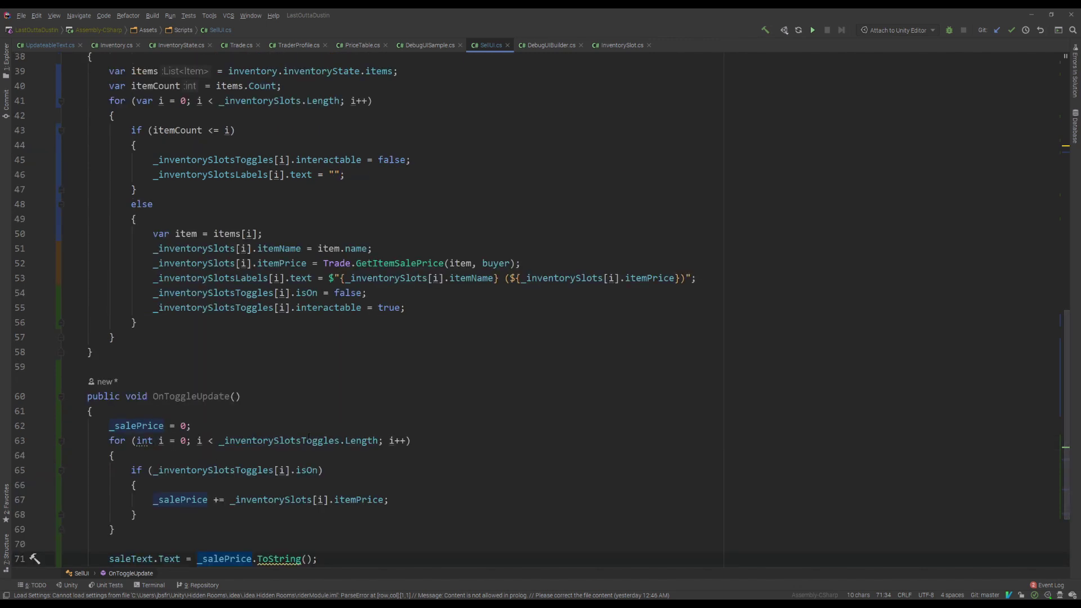
{"action": "scroll", "coordinate": [308, 437], "scroll_direction": "down", "scroll_amount": 1}
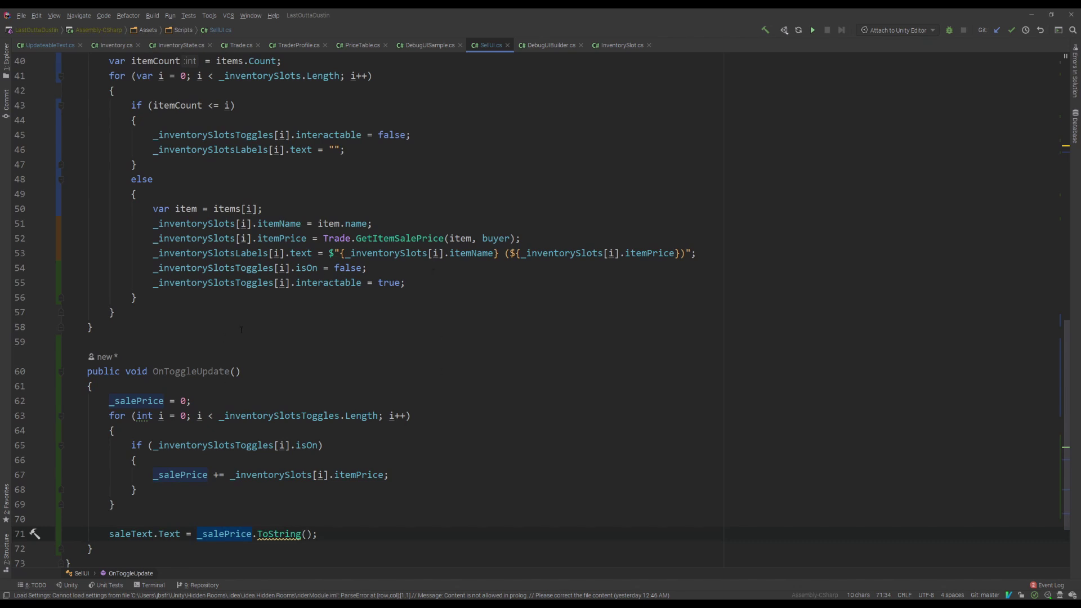
{"action": "scroll", "coordinate": [254, 389], "scroll_direction": "up", "scroll_amount": 1}
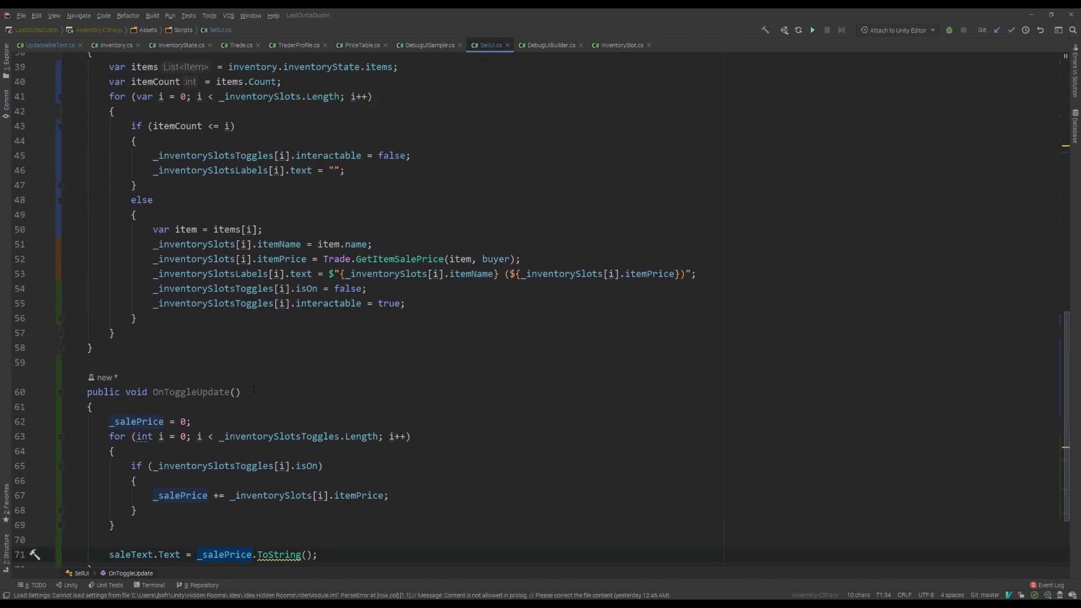
- Review the sale price, preview and MoveItems methods in Trade.cs and return to OnToggleUpdate in SellUI.cs
{"action": "left_click", "coordinate": [241, 46]}
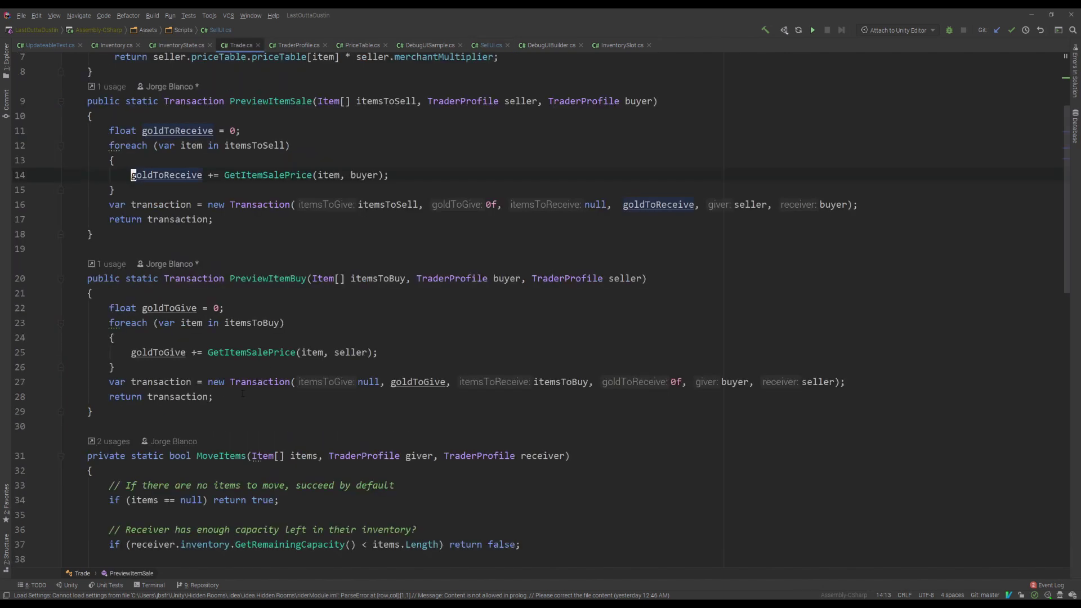
{"action": "scroll", "coordinate": [199, 350], "scroll_direction": "up", "scroll_amount": 4}
{"action": "scroll", "coordinate": [200, 350], "scroll_direction": "down", "scroll_amount": 4}
{"action": "scroll", "coordinate": [291, 204], "scroll_direction": "down", "scroll_amount": 3}
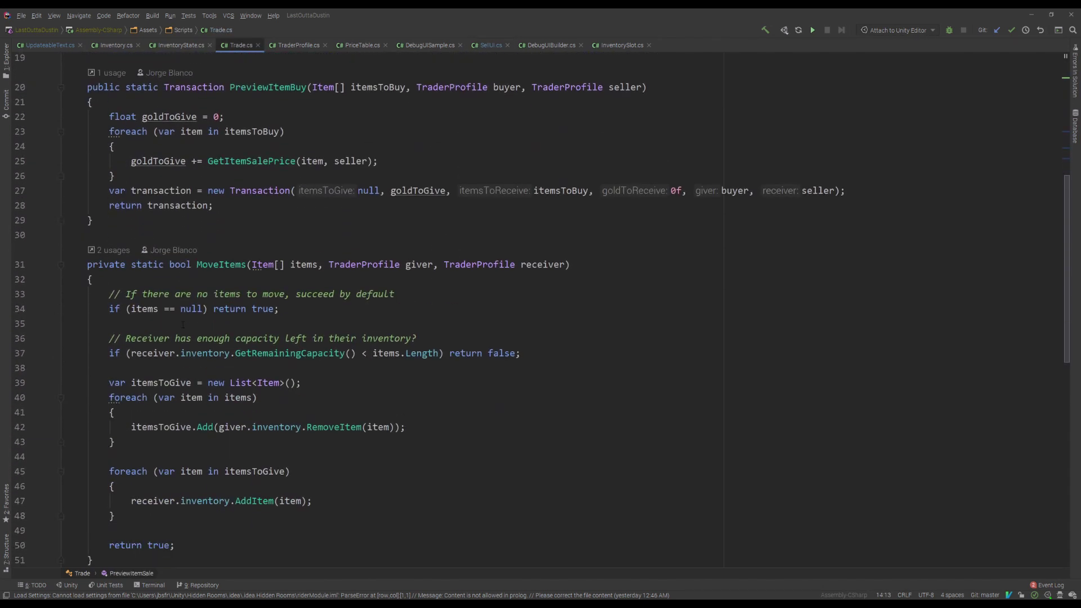
{"action": "scroll", "coordinate": [292, 204], "scroll_direction": "up", "scroll_amount": 6}
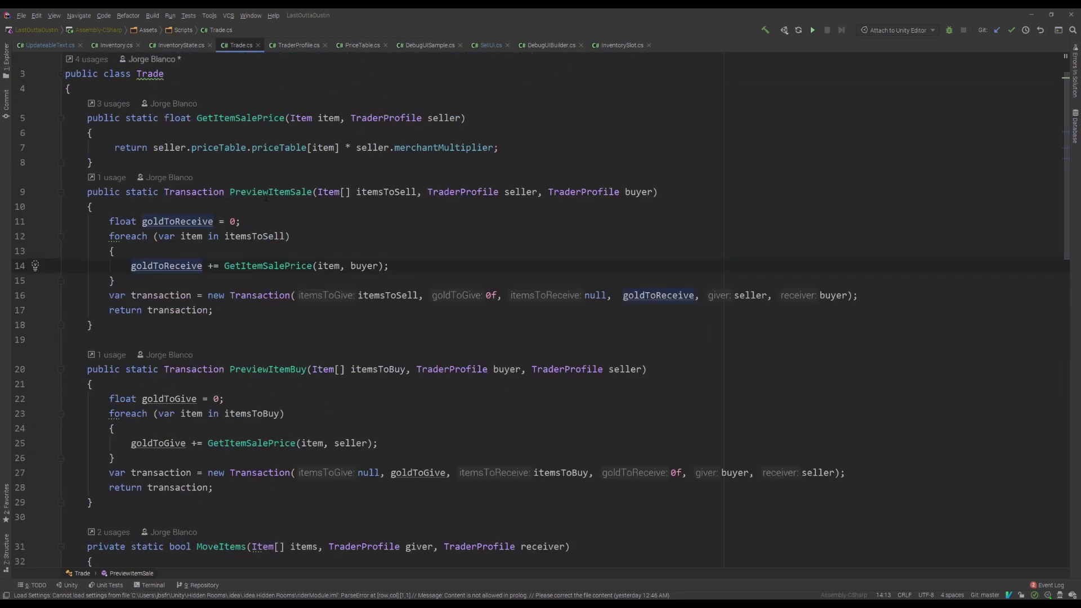
{"action": "left_click", "coordinate": [486, 49]}
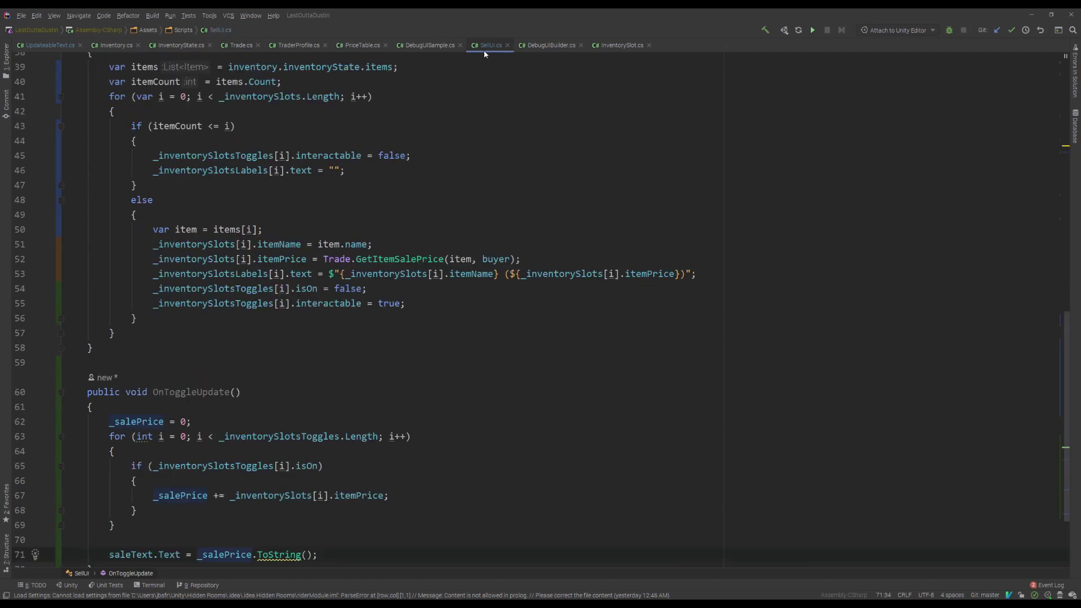
{"action": "scroll", "coordinate": [336, 295], "scroll_direction": "down", "scroll_amount": 2}
{"action": "scroll", "coordinate": [336, 295], "scroll_direction": "up", "scroll_amount": 2}
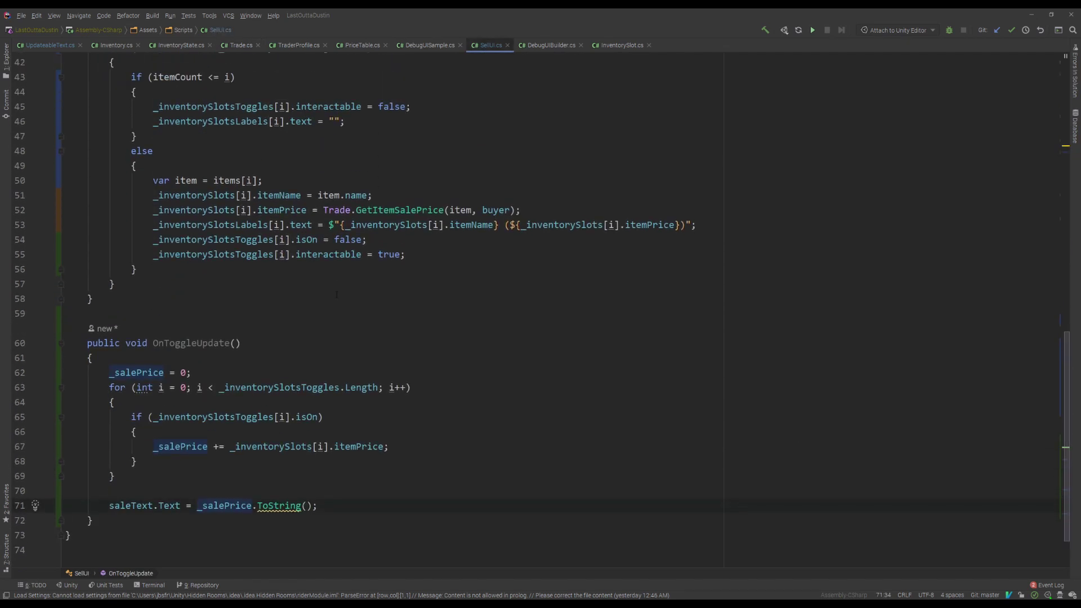
- Select the SalePrice text of the sell canvas in Unity, open its TextUpdater script and highlight the OnUpdated method signature
{"action": "key", "text": "alt+Tab"}
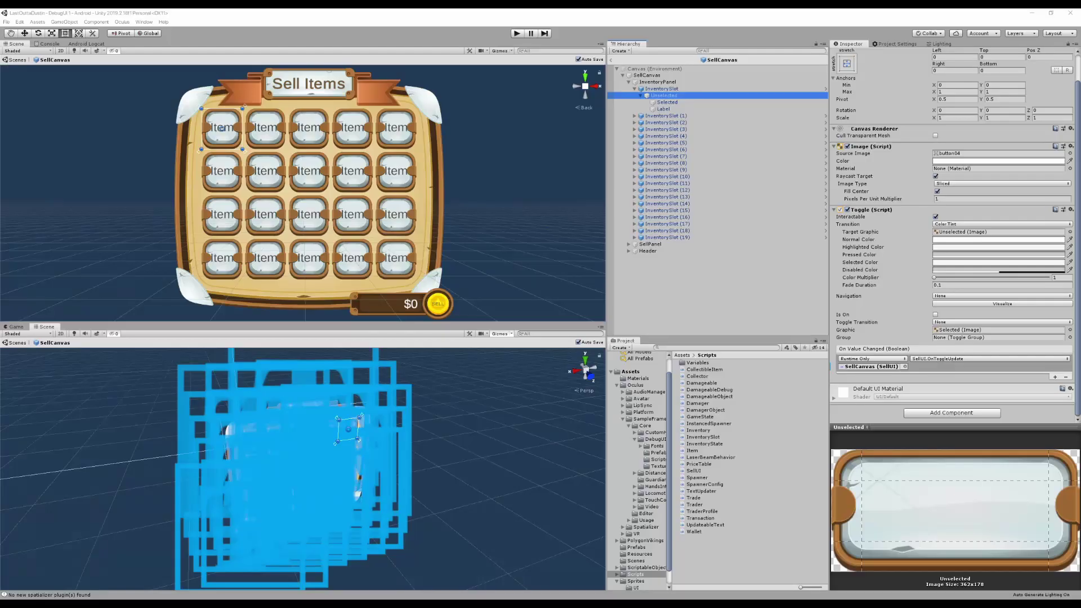
{"action": "left_click", "coordinate": [628, 82]}
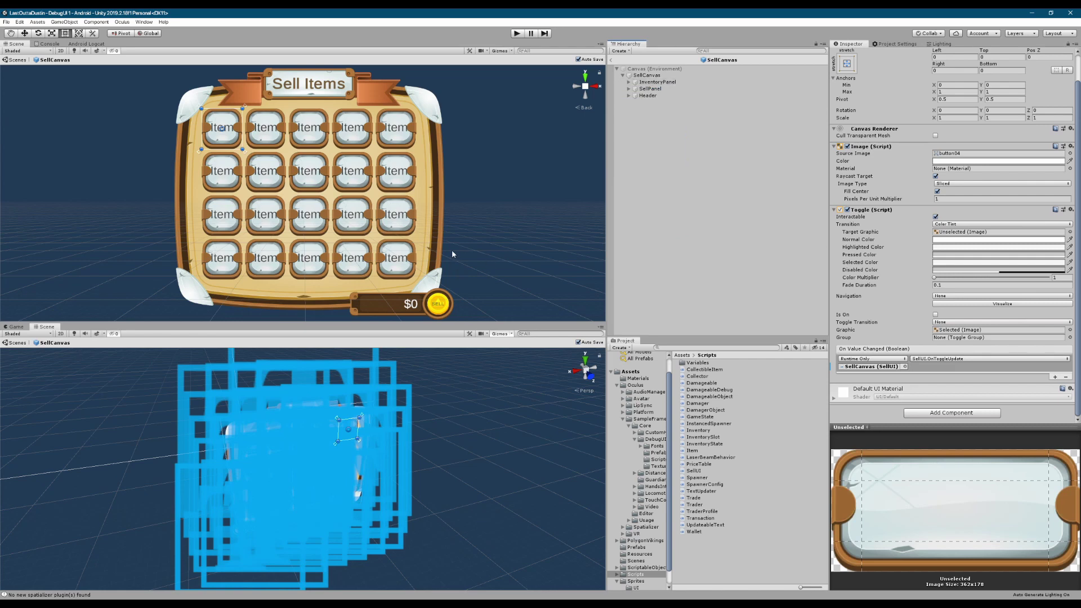
{"action": "left_click", "coordinate": [398, 309]}
{"action": "scroll", "coordinate": [874, 325], "scroll_direction": "down", "scroll_amount": 3}
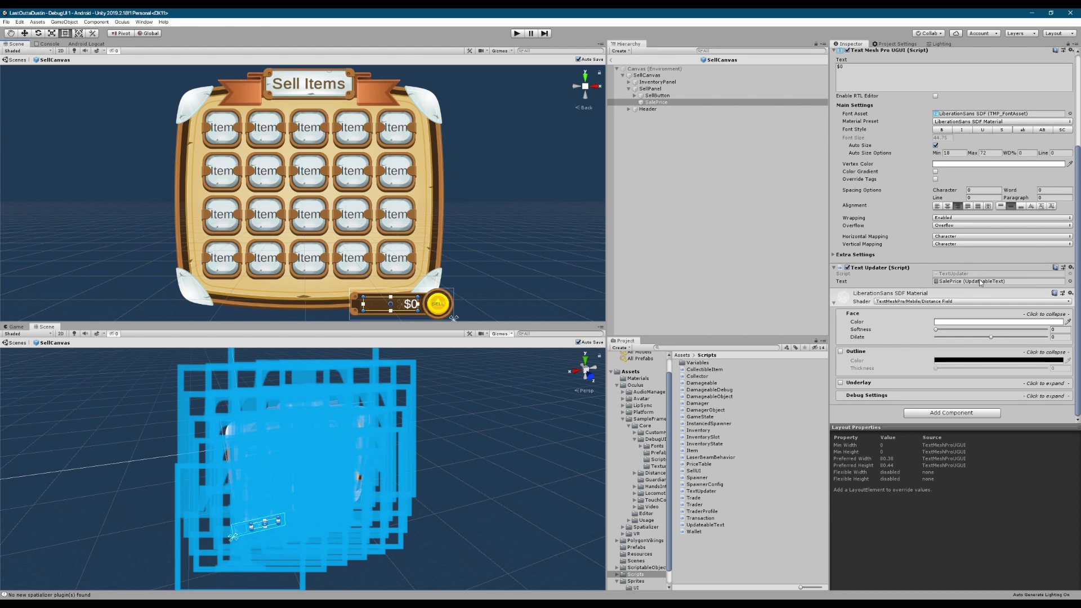
{"action": "double_click", "coordinate": [963, 275]}
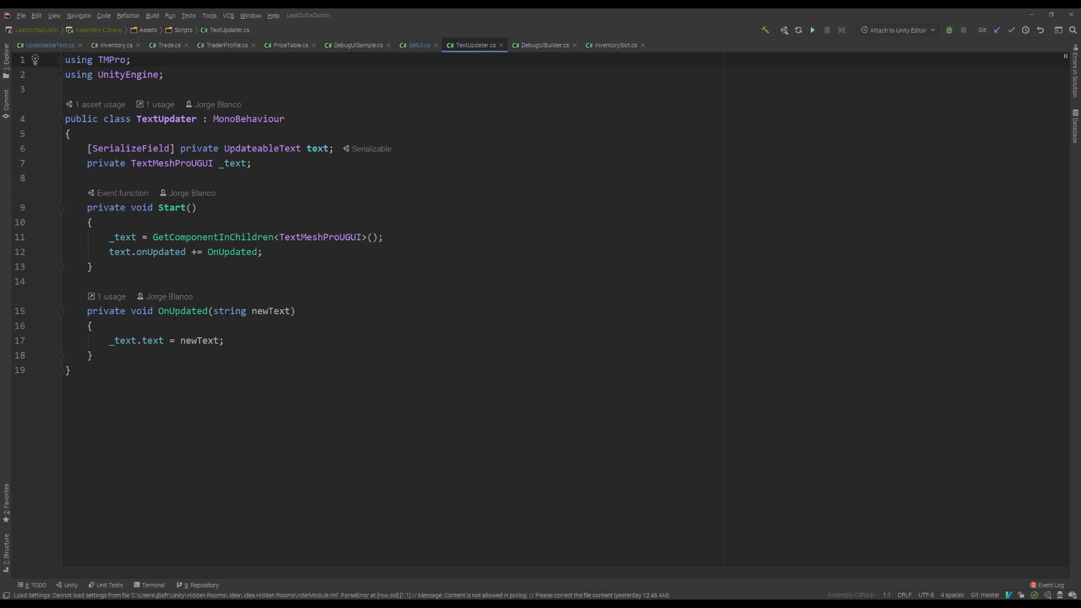
{"action": "left_click_drag", "start_coordinate": [158, 311], "coordinate": [296, 311]}
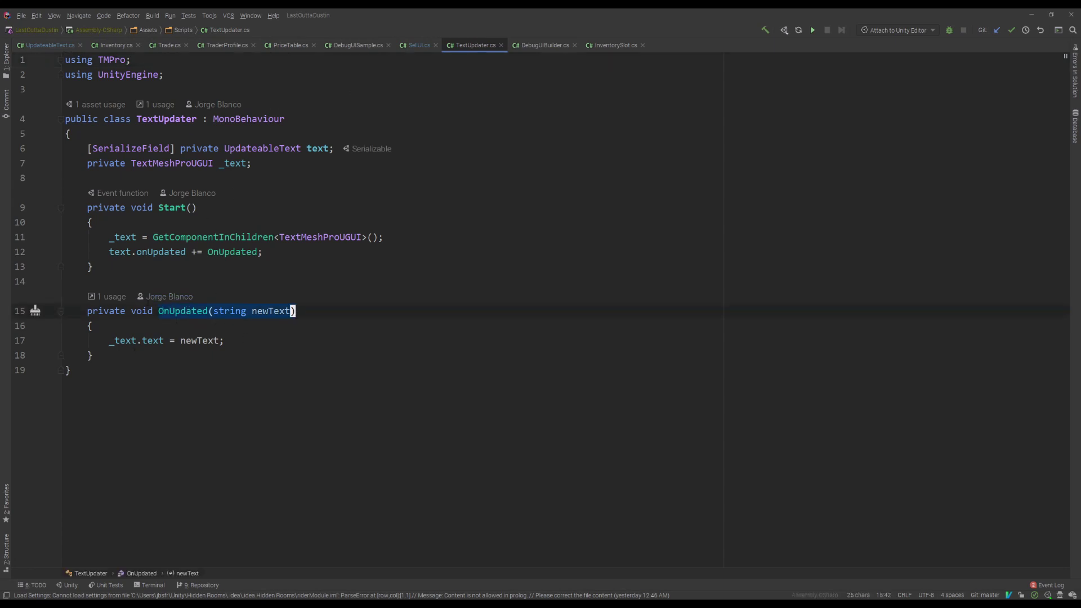
- Compare UpdateableText.cs with TextUpdater.cs and highlight the public string prefix declaration in UpdateableText
{"action": "left_click", "coordinate": [46, 46]}
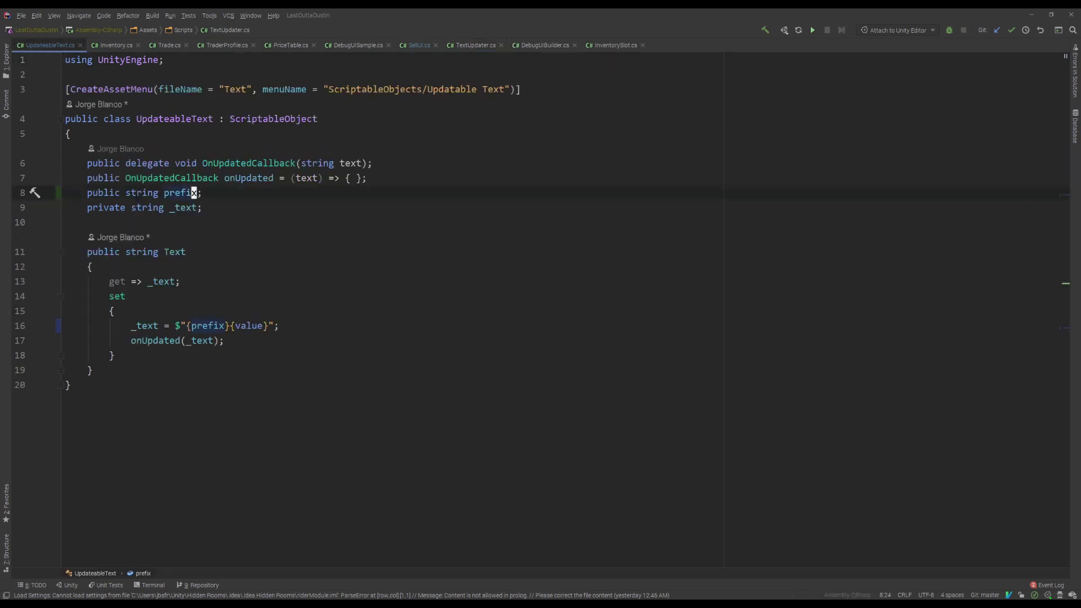
{"action": "left_click", "coordinate": [458, 50]}
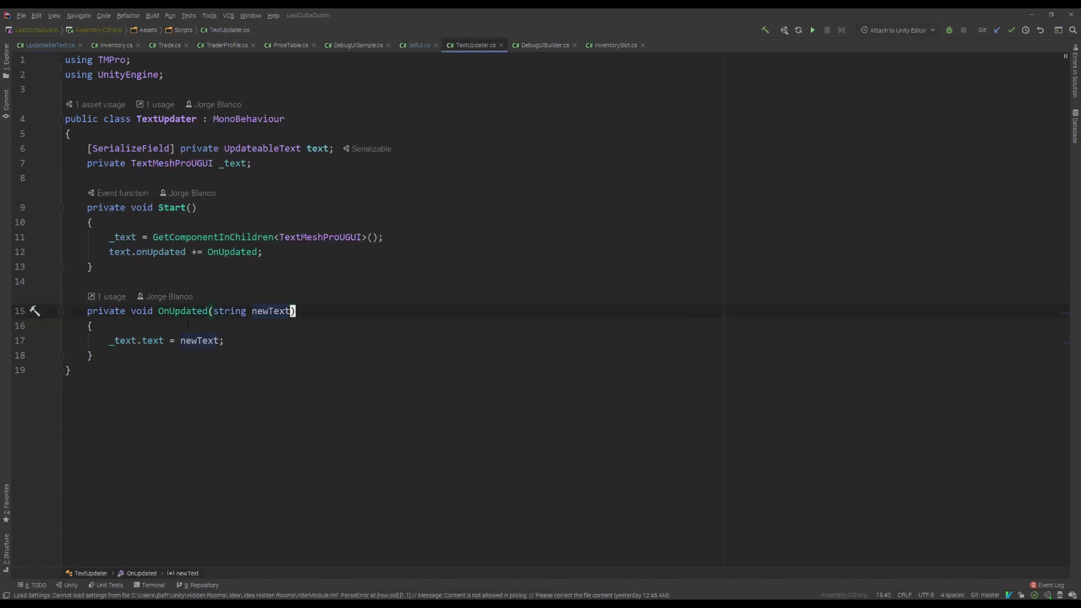
{"action": "left_click", "coordinate": [60, 45]}
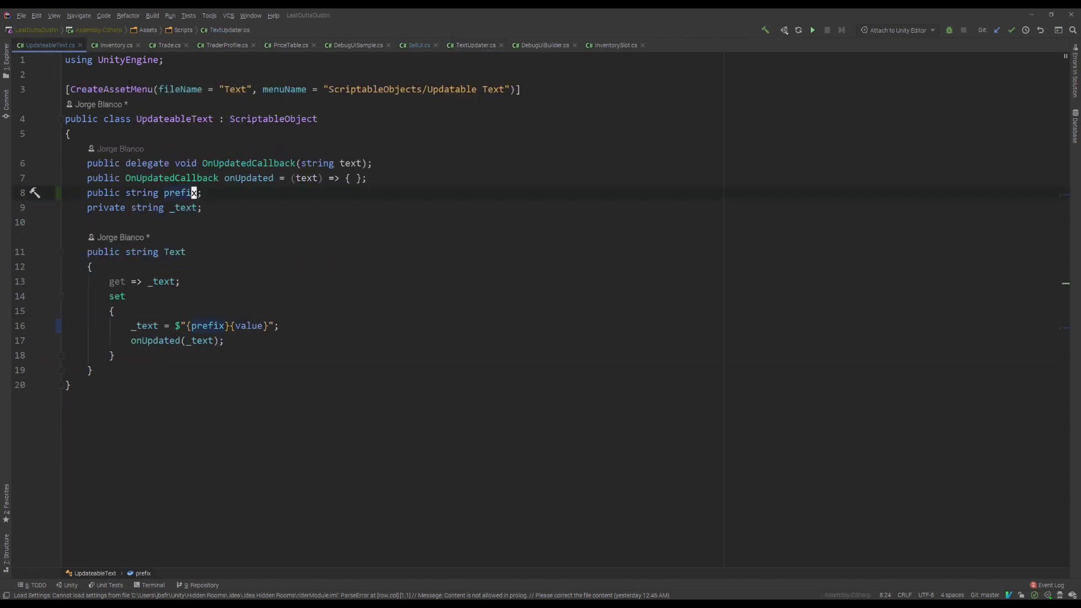
{"action": "key", "text": "ctrl+w"}
{"action": "key", "text": "ctrl+w"}
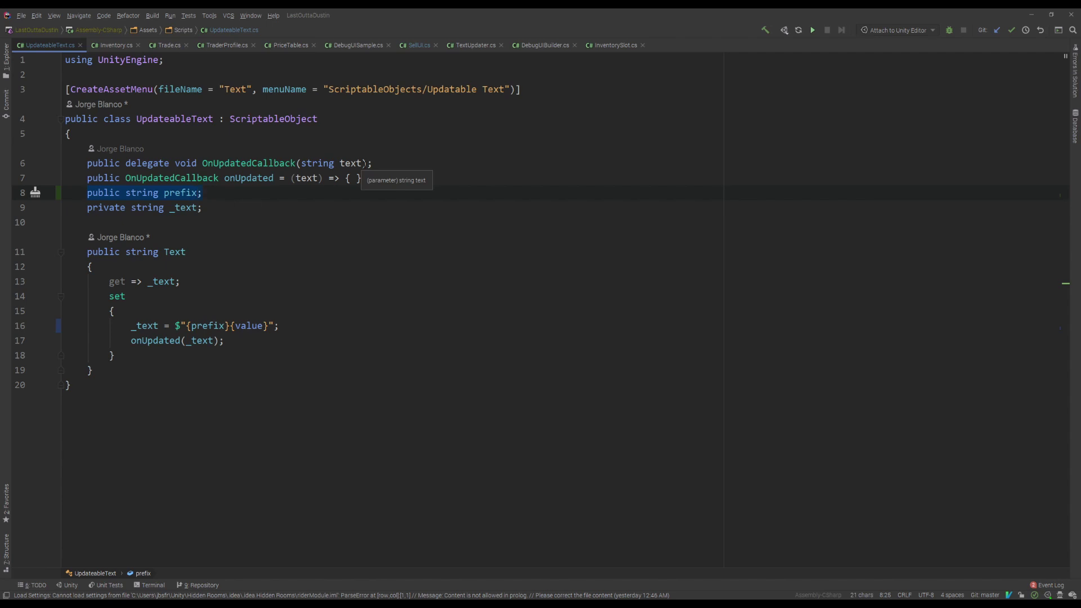
- Switch to Unity, leave the SellCanvas prefab for the DebugUI 1 scene, test the sell canvas in Play mode and stop it
{"action": "left_click", "coordinate": [534, 542]}
{"action": "key", "text": "alt+Tab"}
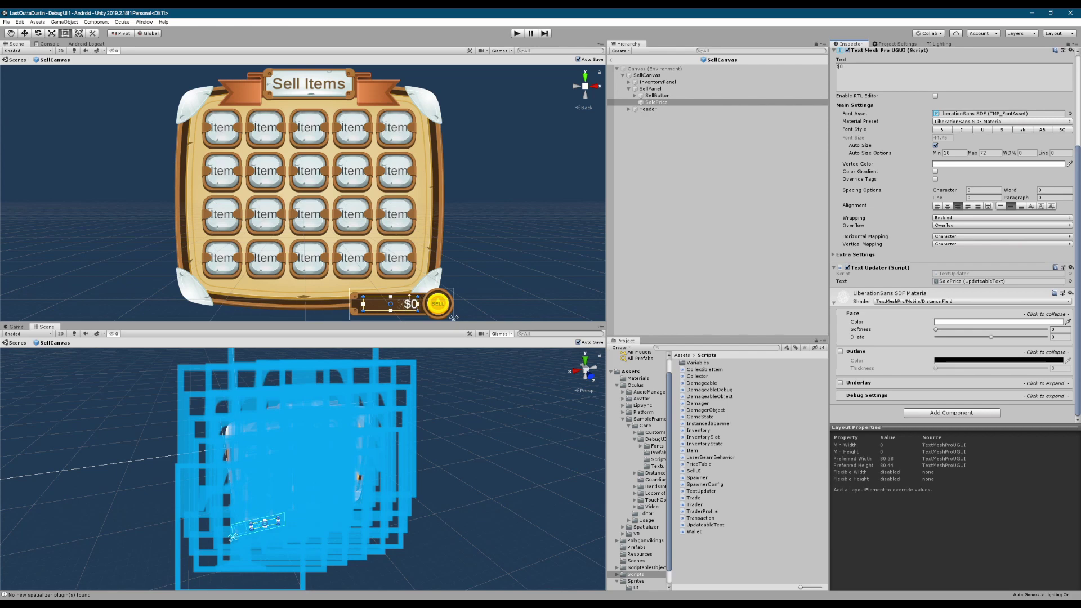
{"action": "left_click", "coordinate": [611, 60]}
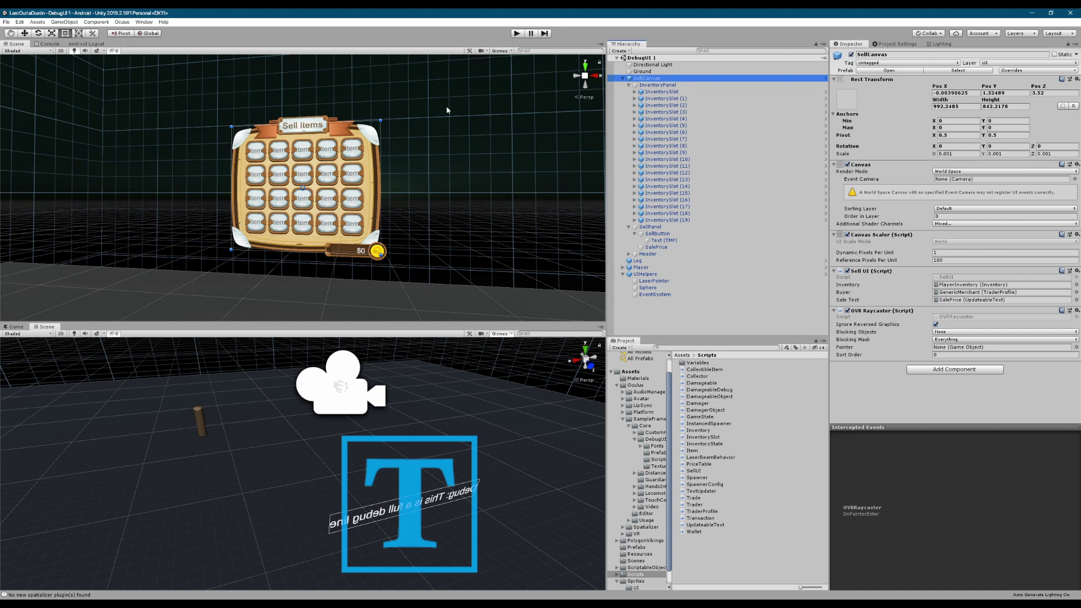
{"action": "left_click", "coordinate": [516, 34]}
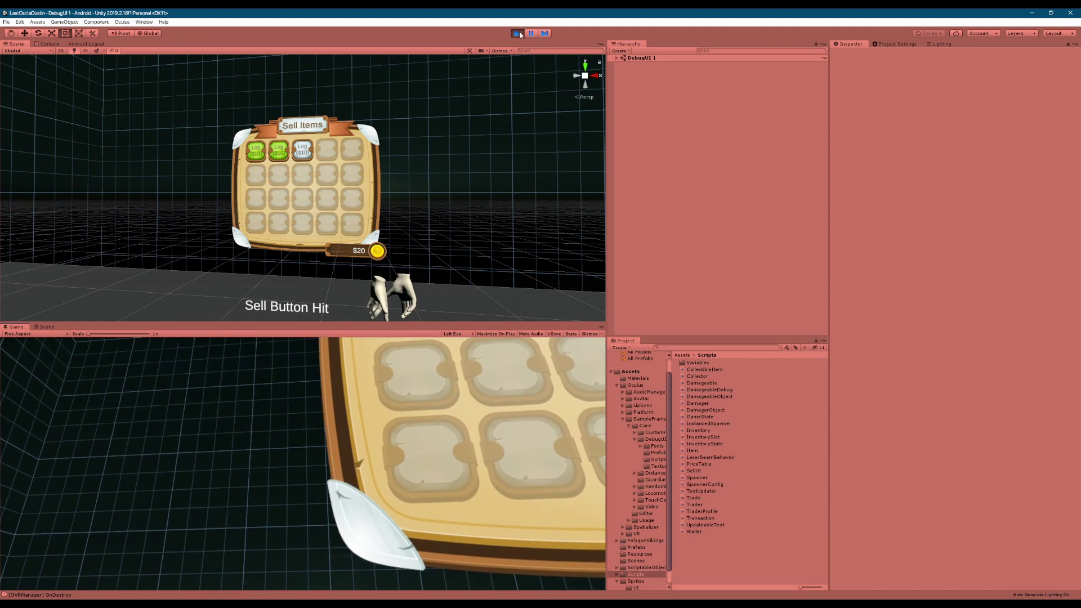
{"action": "key", "text": "ctrl+p"}
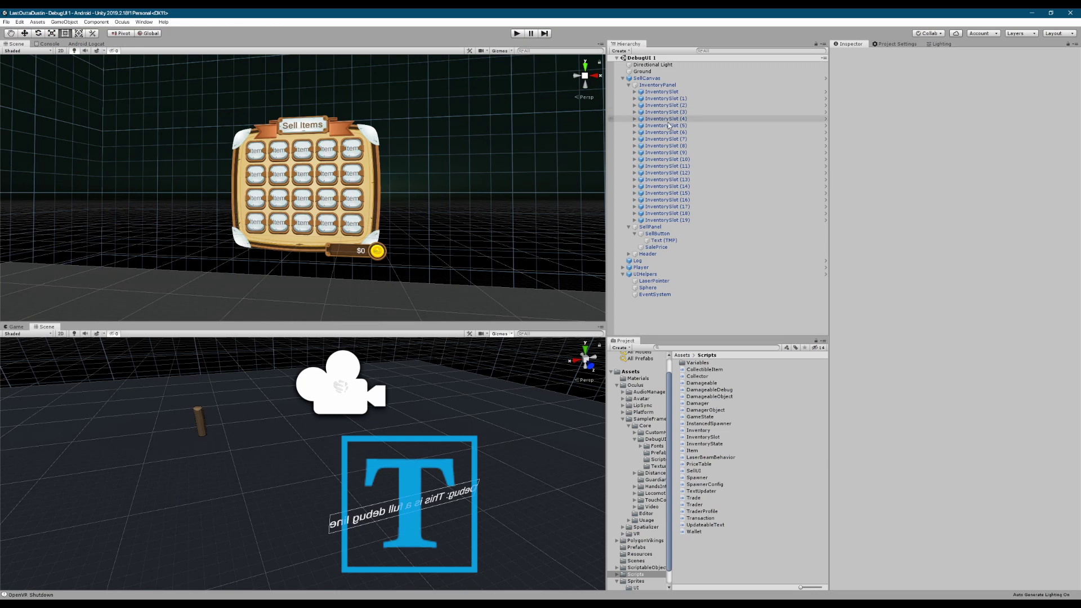
- Inspect the SellCanvas components and the SalePrice text's Text Updater in the DebugUI 1 scene
{"action": "left_click", "coordinate": [647, 78]}
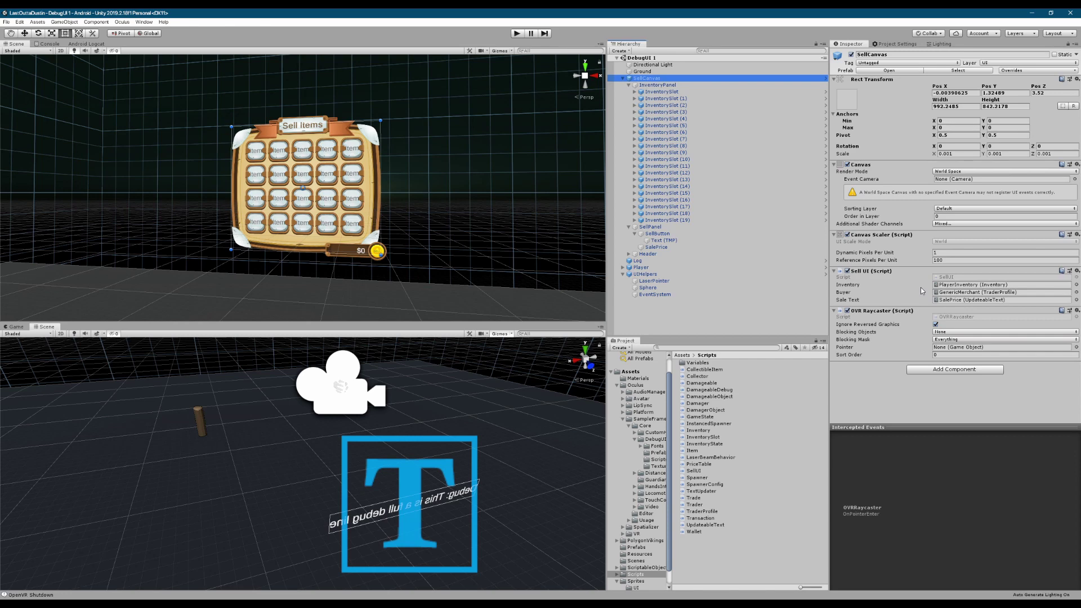
{"action": "left_click", "coordinate": [361, 251]}
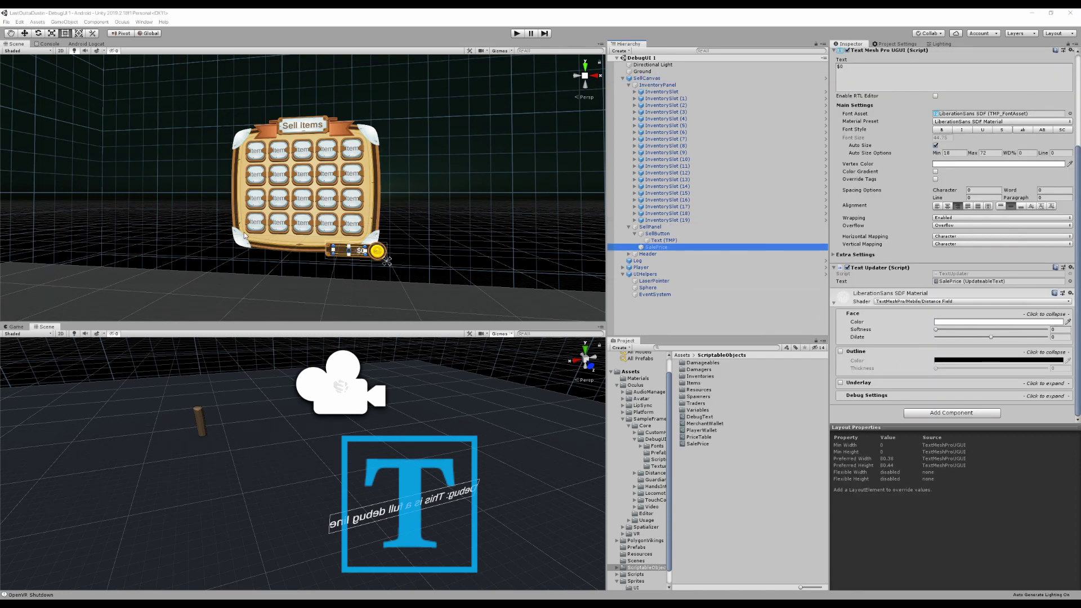
{"action": "left_click", "coordinate": [806, 362]}
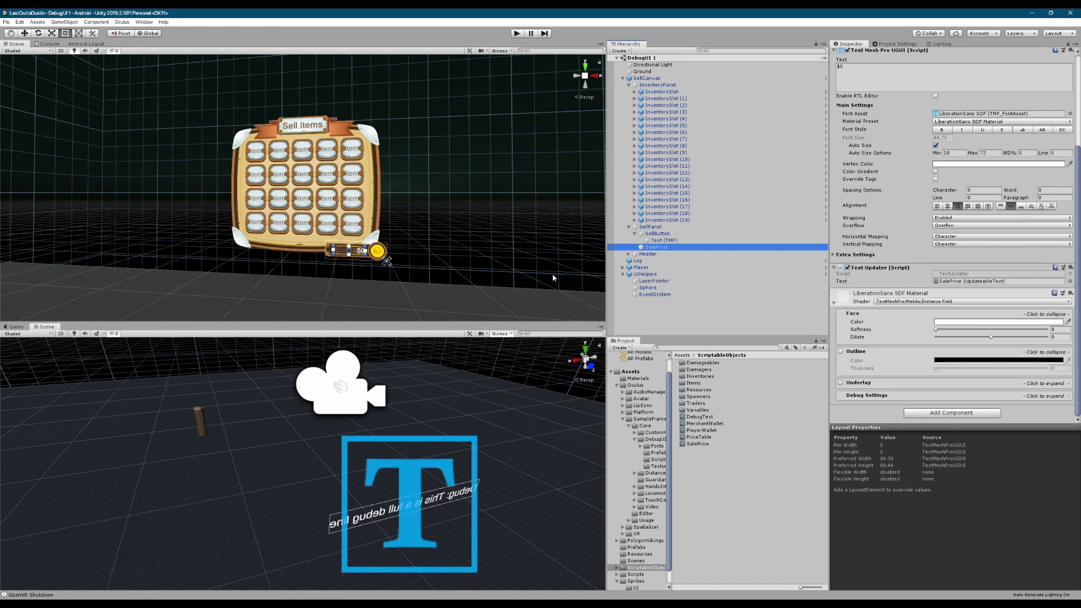
{"action": "left_click", "coordinate": [651, 40]}
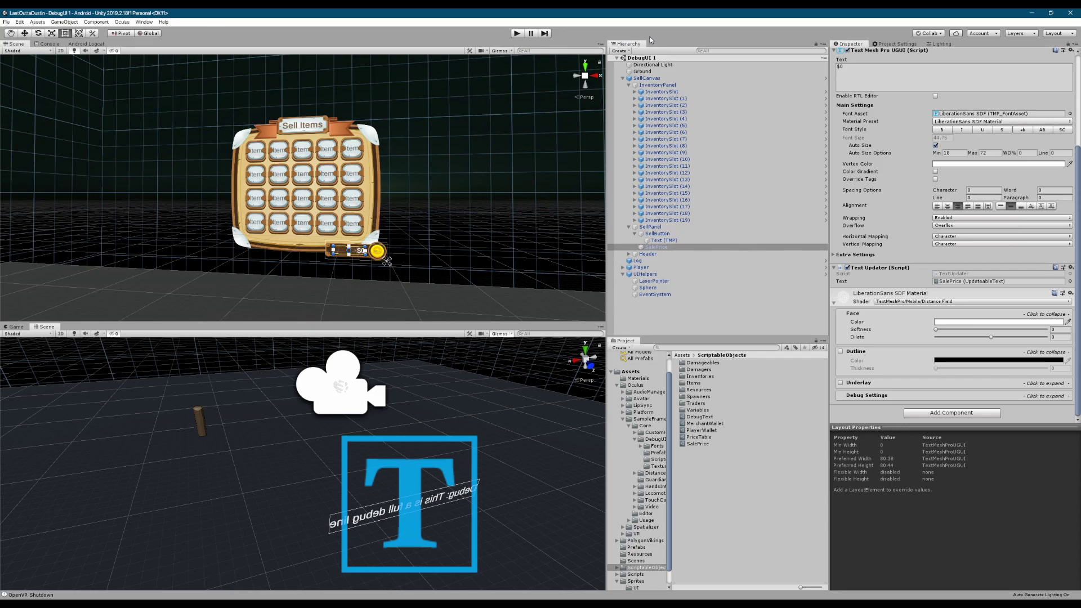